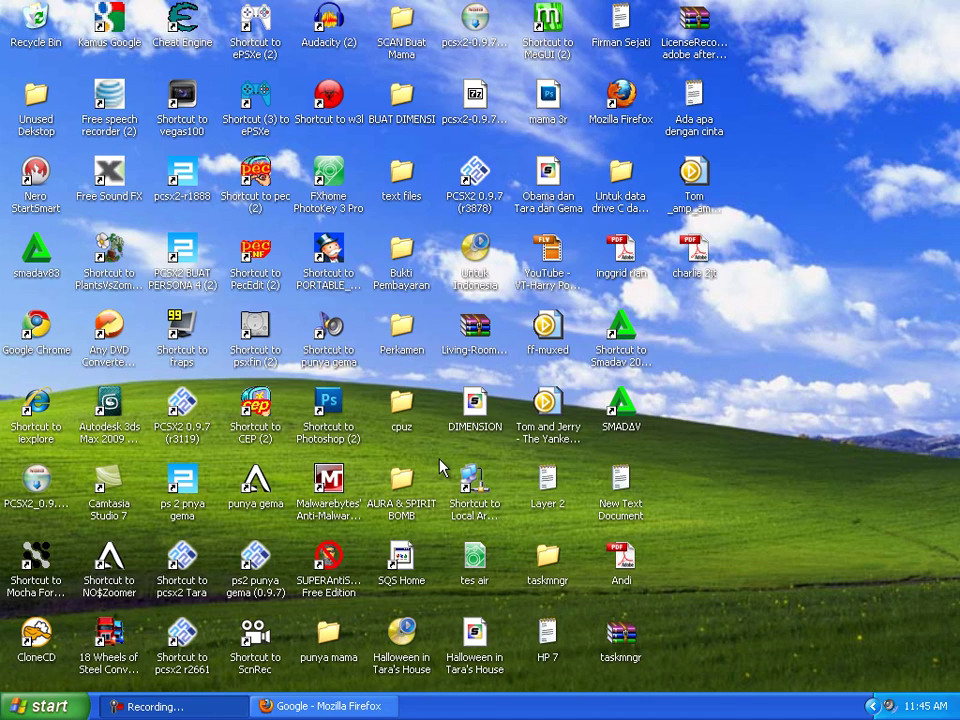
Step: Open Windows Task Manager, view the running applications and processes, and close it
{"action": "key", "text": "ctrl+alt+Delete"}
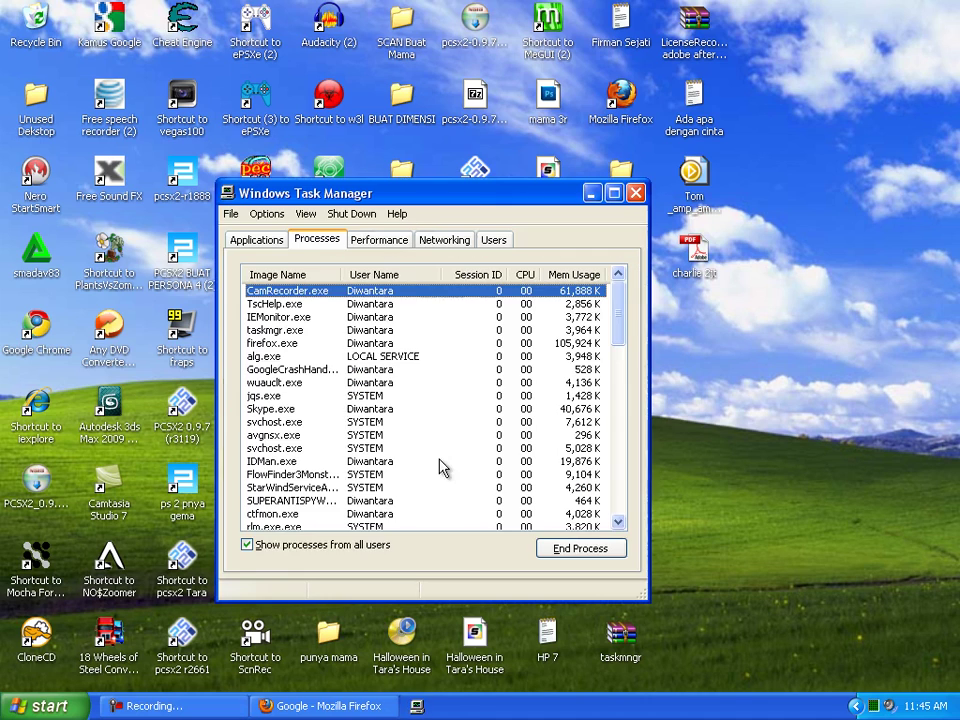
{"action": "left_click", "coordinate": [262, 239]}
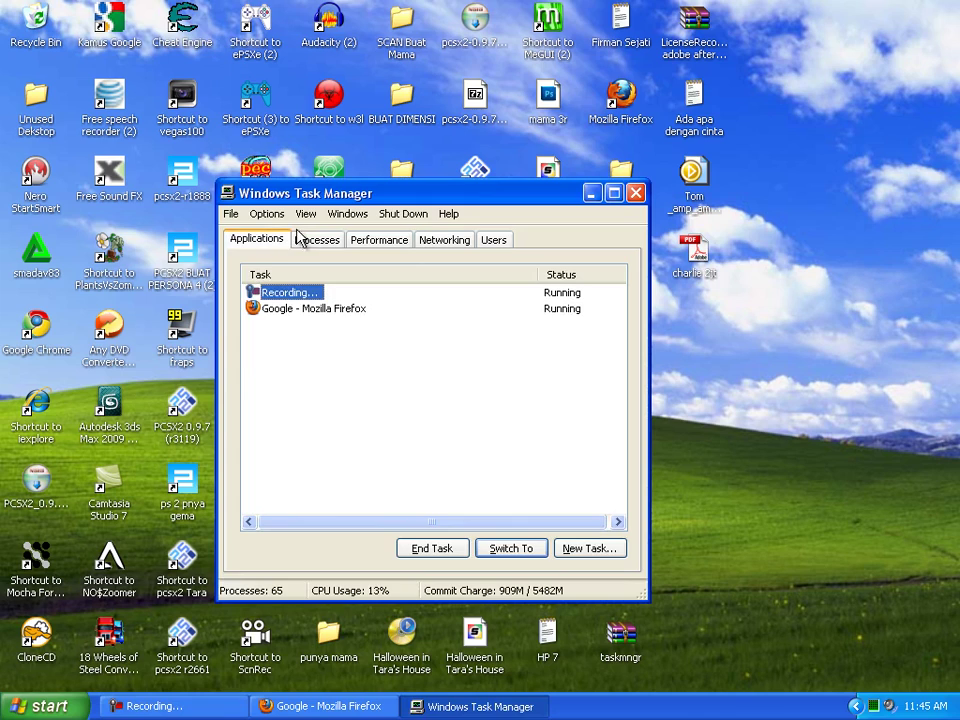
{"action": "left_click", "coordinate": [330, 244]}
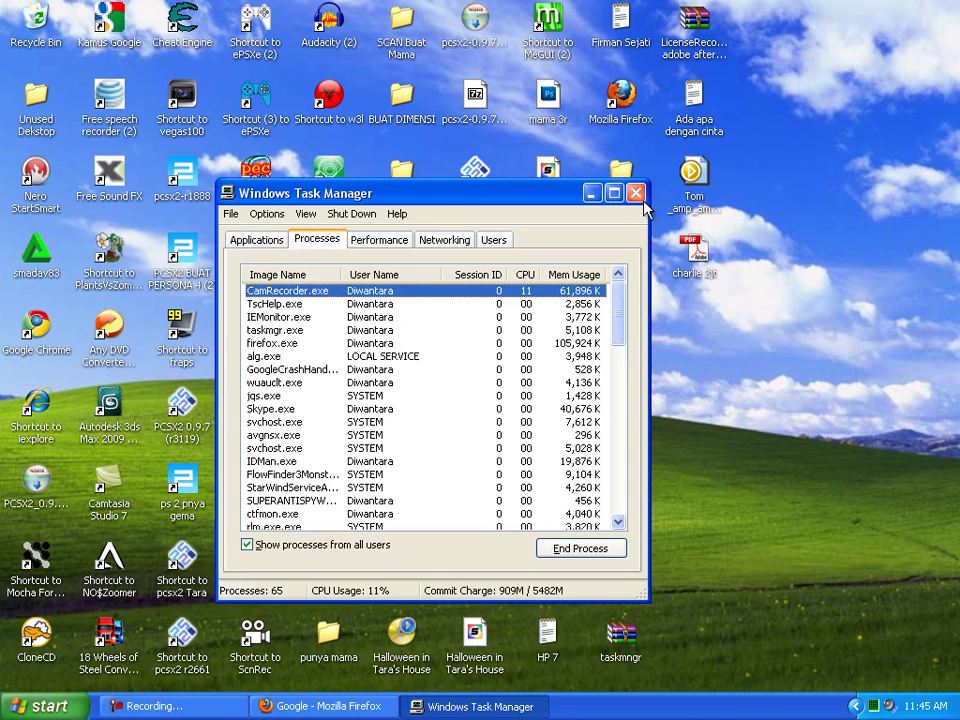
{"action": "left_click", "coordinate": [635, 193]}
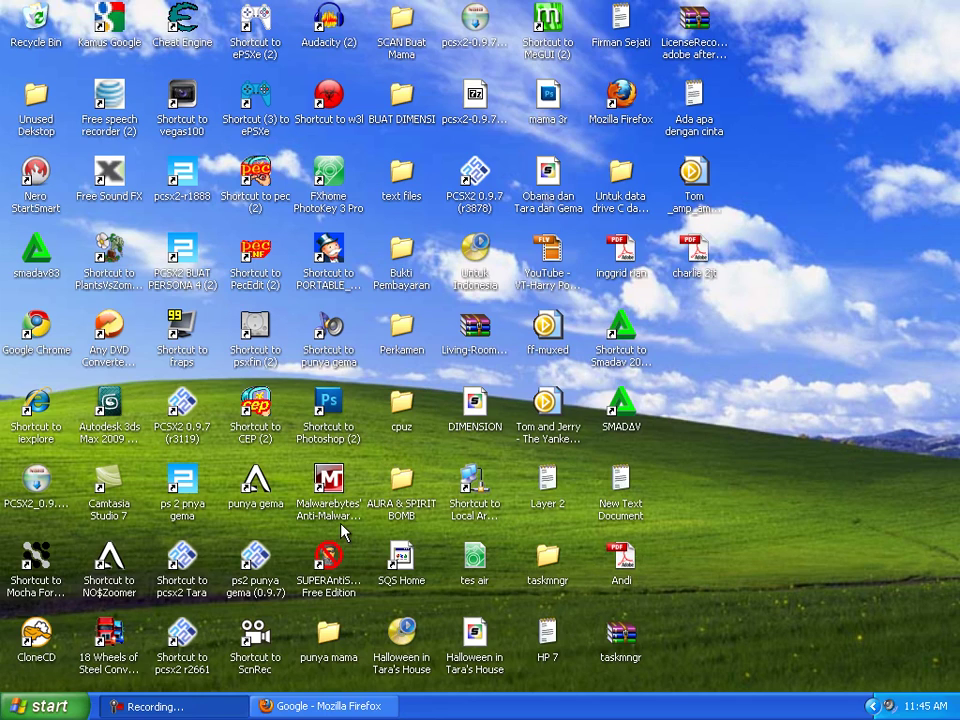
Step: Open My Computer and view the contents of Local Disk (C:)
{"action": "left_click", "coordinate": [40, 706]}
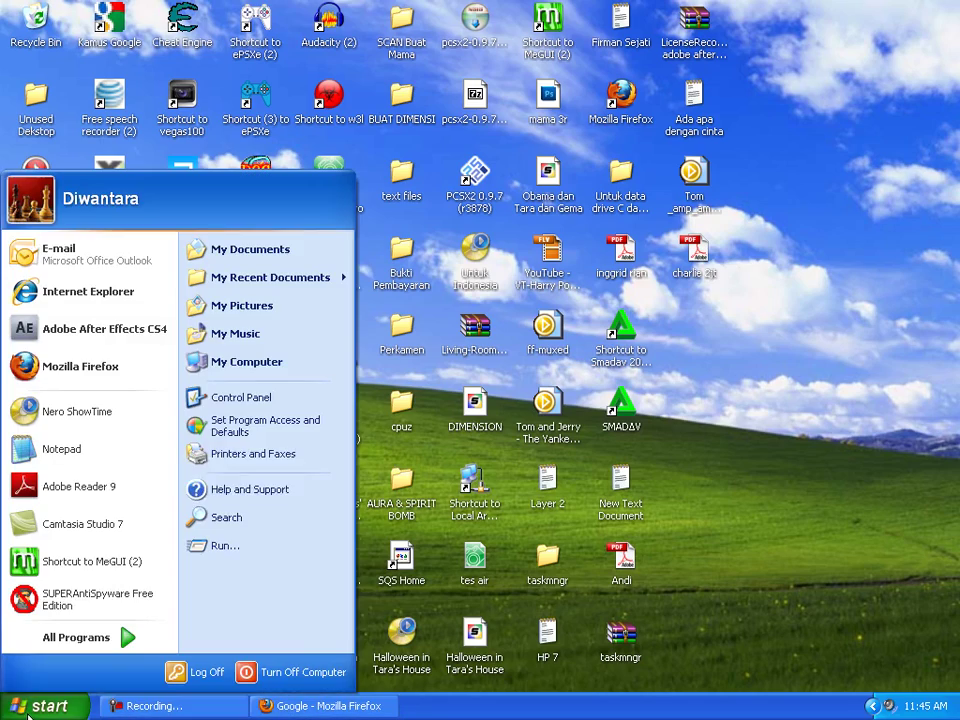
{"action": "left_click", "coordinate": [290, 374]}
{"action": "mouse_move", "coordinate": [277, 243]}
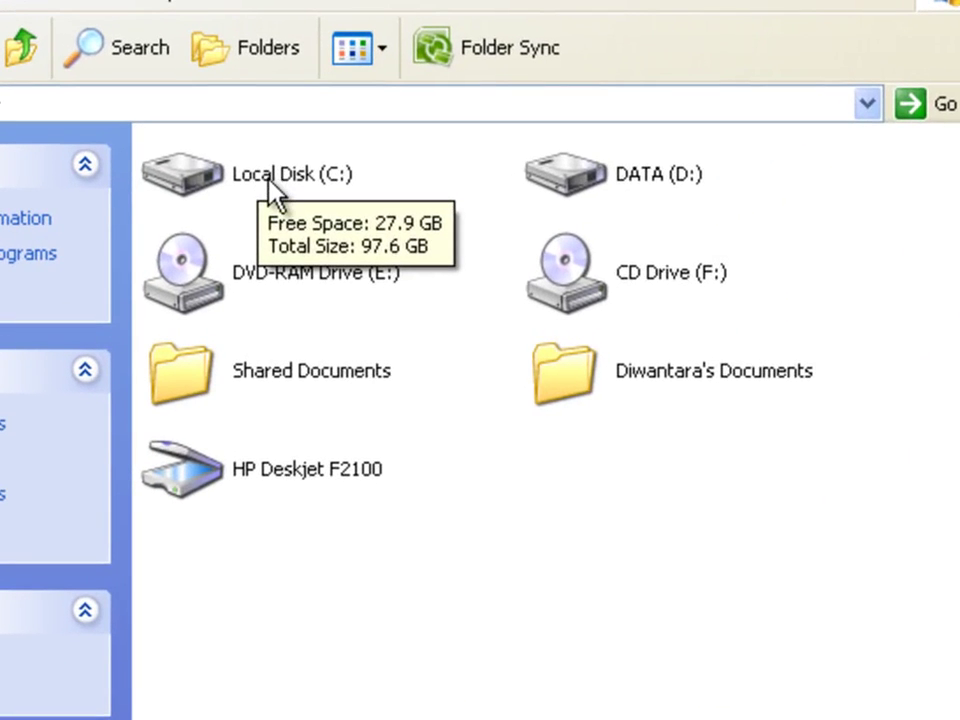
{"action": "left_click", "coordinate": [268, 178]}
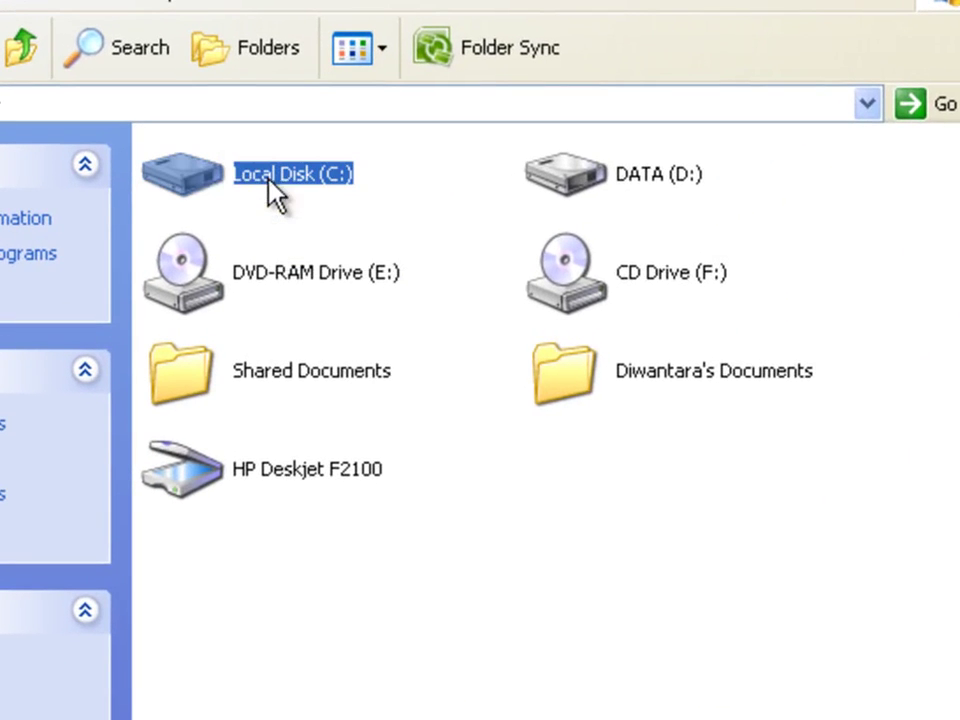
{"action": "double_click", "coordinate": [213, 185]}
{"action": "scroll", "coordinate": [318, 515], "scroll_direction": "down", "scroll_amount": 1}
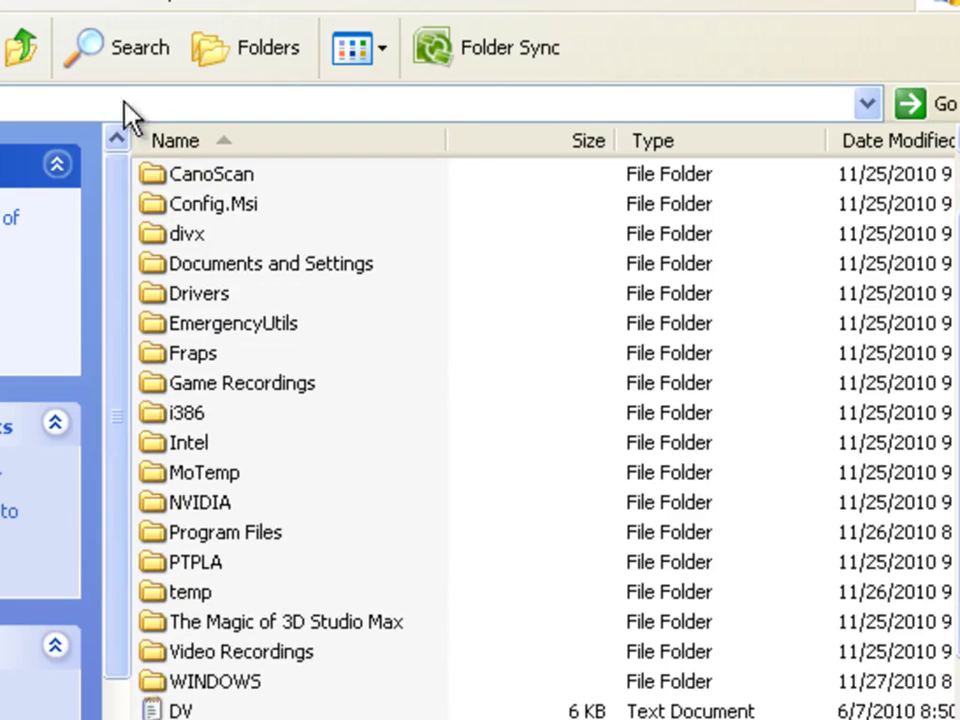
Step: Return to the list of drives in My Computer and close the window
{"action": "left_click", "coordinate": [14, 48]}
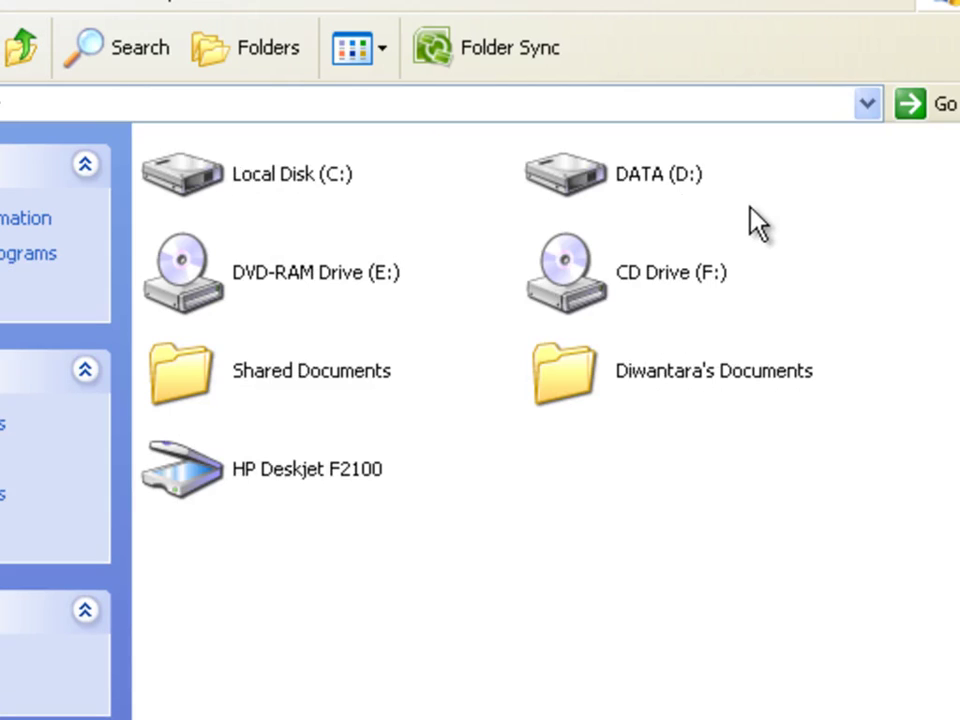
{"action": "left_click", "coordinate": [203, 196]}
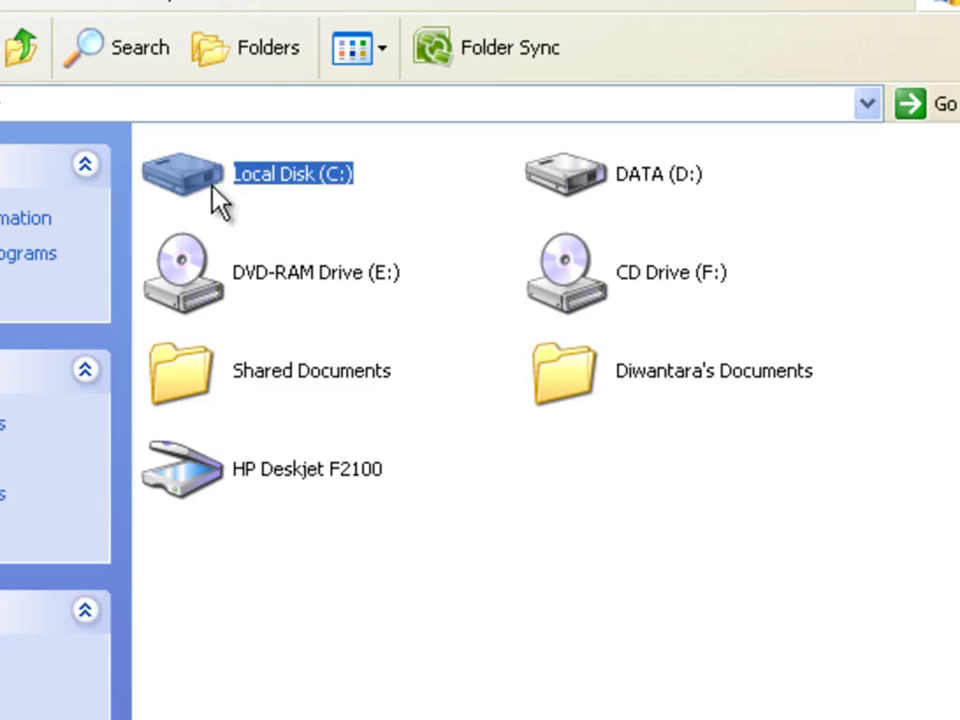
{"action": "left_click", "coordinate": [678, 190]}
{"action": "left_click", "coordinate": [500, 540]}
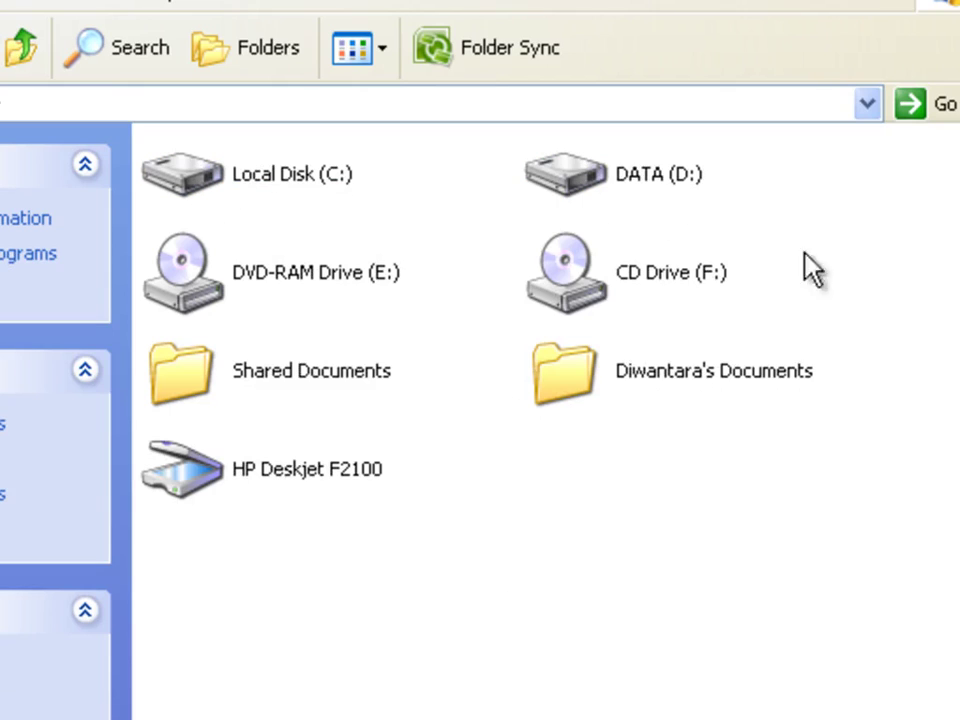
{"action": "key", "text": "alt+F4"}
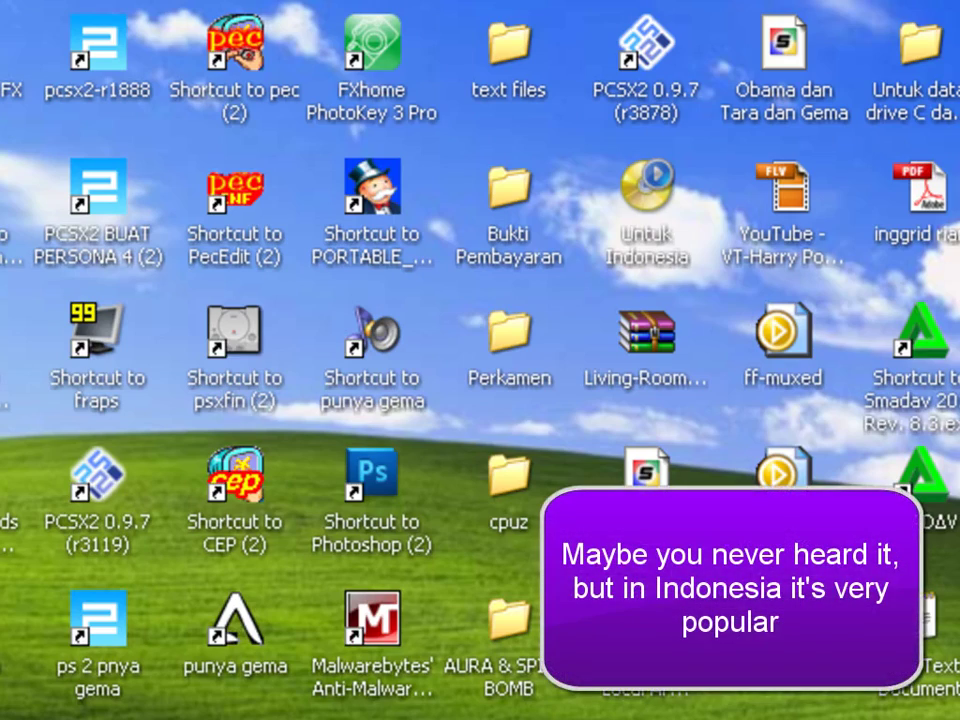
{"action": "left_click", "coordinate": [934, 386]}
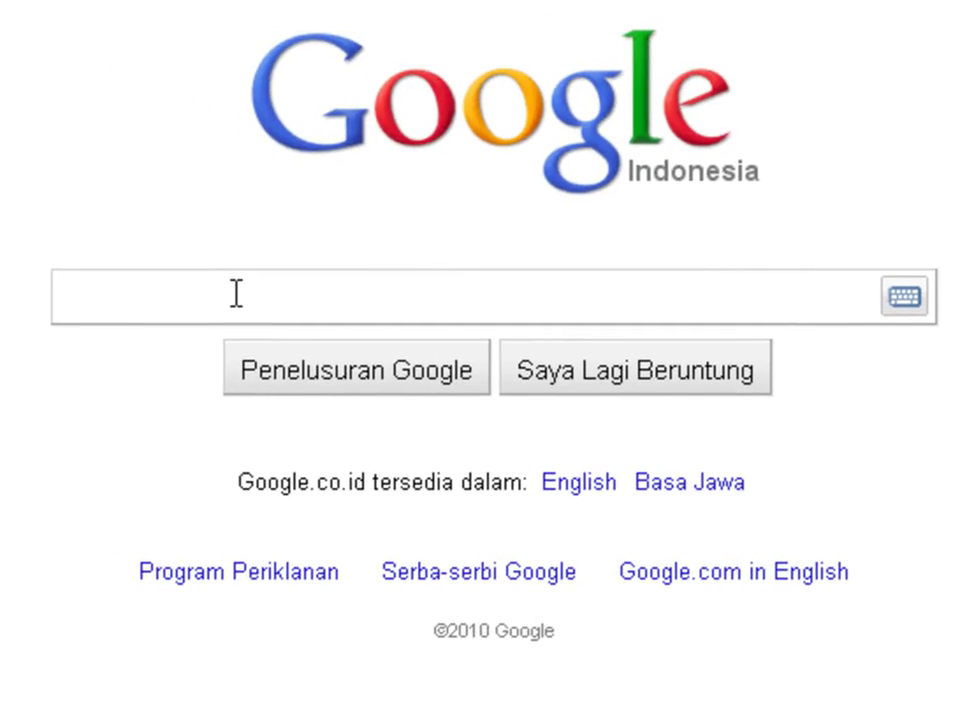
{"action": "type", "text": "smadav"}
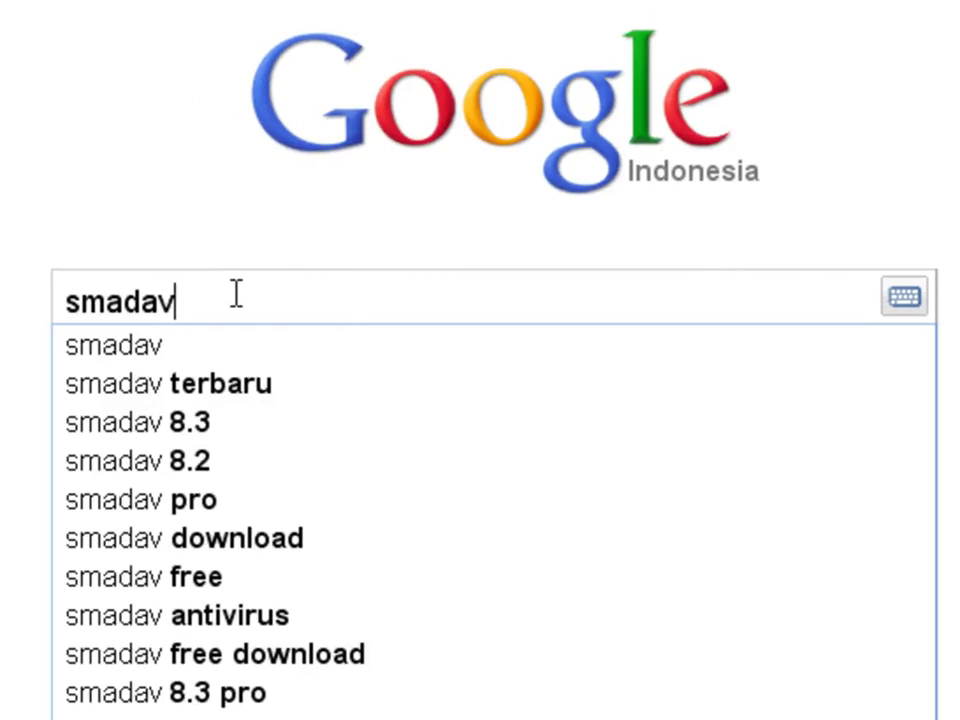
{"action": "key", "text": "Return"}
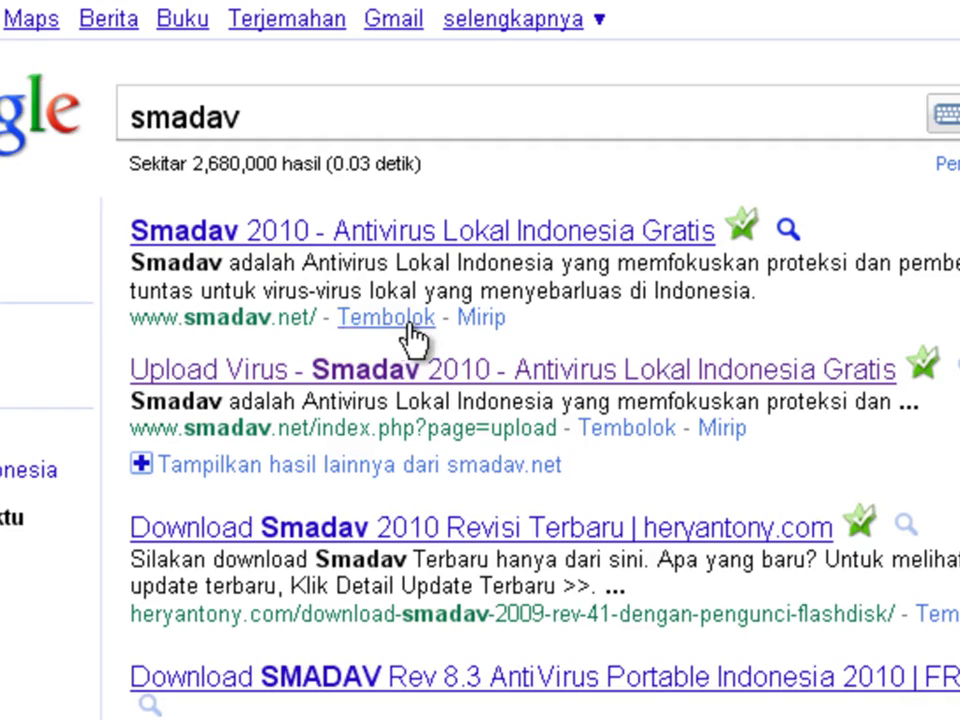
{"action": "left_click", "coordinate": [360, 240]}
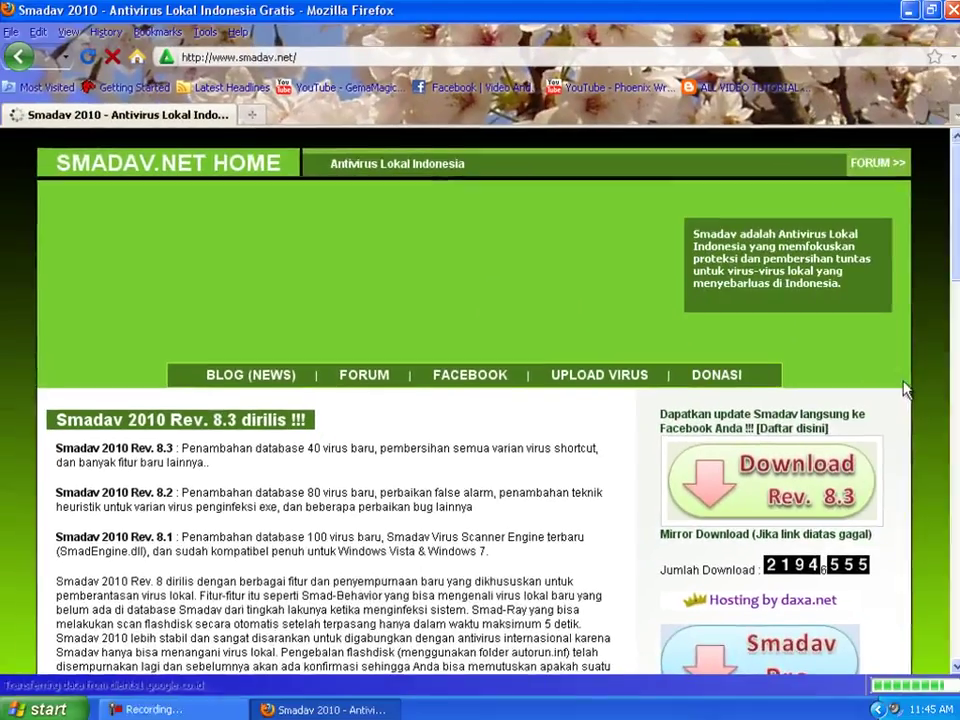
Step: Examine the Smadav 2010 release notes and the download options on the home page
{"action": "scroll", "coordinate": [535, 372], "scroll_direction": "down", "scroll_amount": 4}
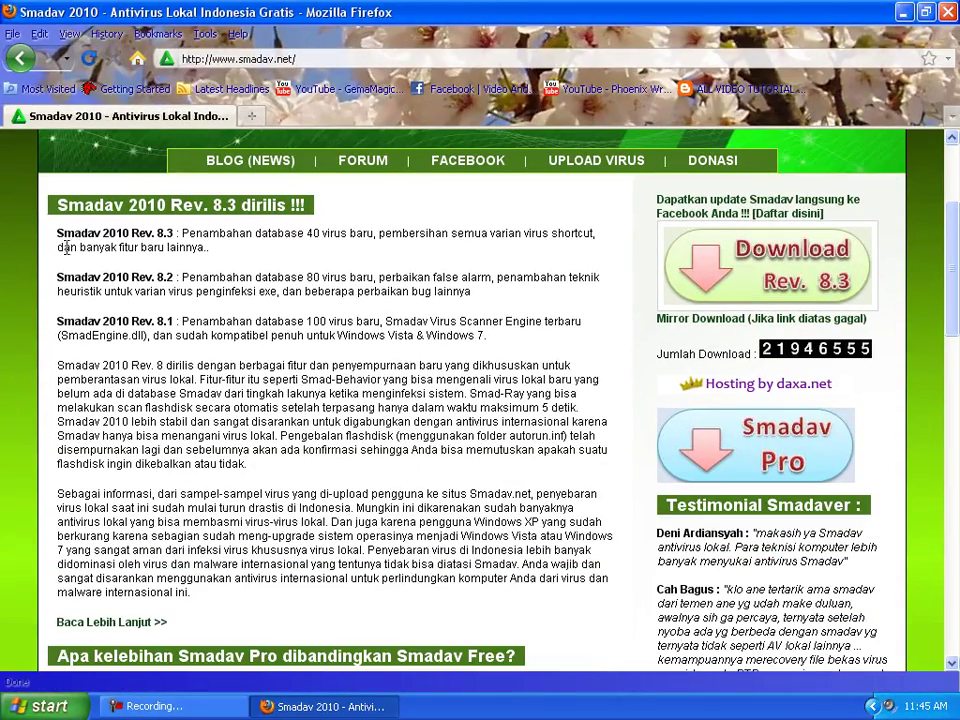
{"action": "left_click_drag", "start_coordinate": [92, 252], "coordinate": [408, 540]}
{"action": "left_click", "coordinate": [218, 234]}
{"action": "scroll", "coordinate": [607, 345], "scroll_direction": "up", "scroll_amount": 2}
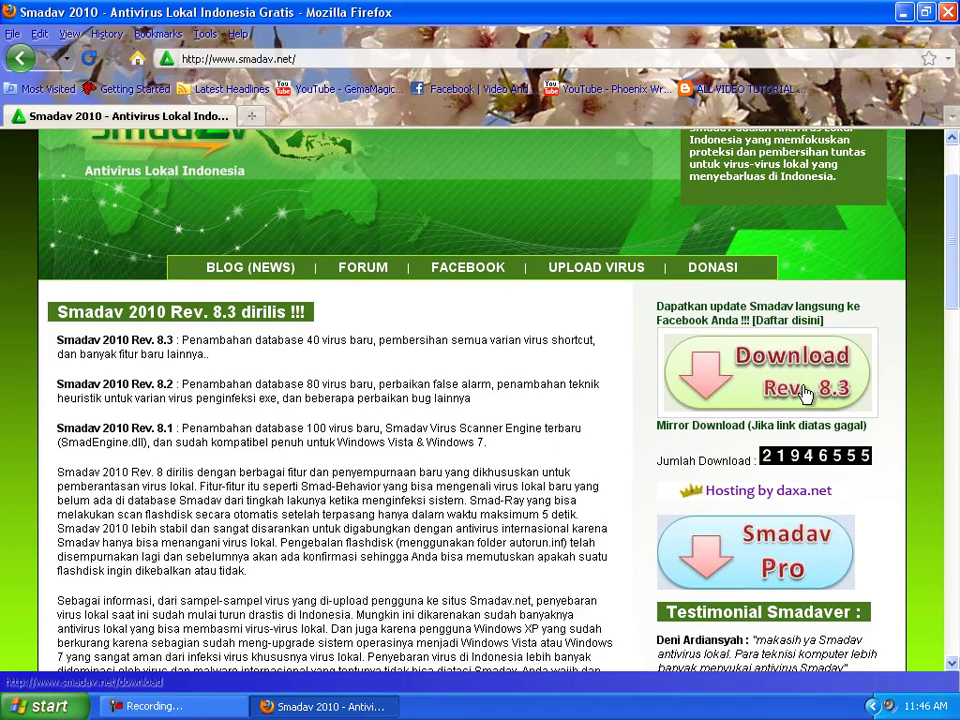
Step: Start the Smadav Rev. 8.3 download, dismiss the duplicate download dialog and close the browser
{"action": "left_click", "coordinate": [752, 366]}
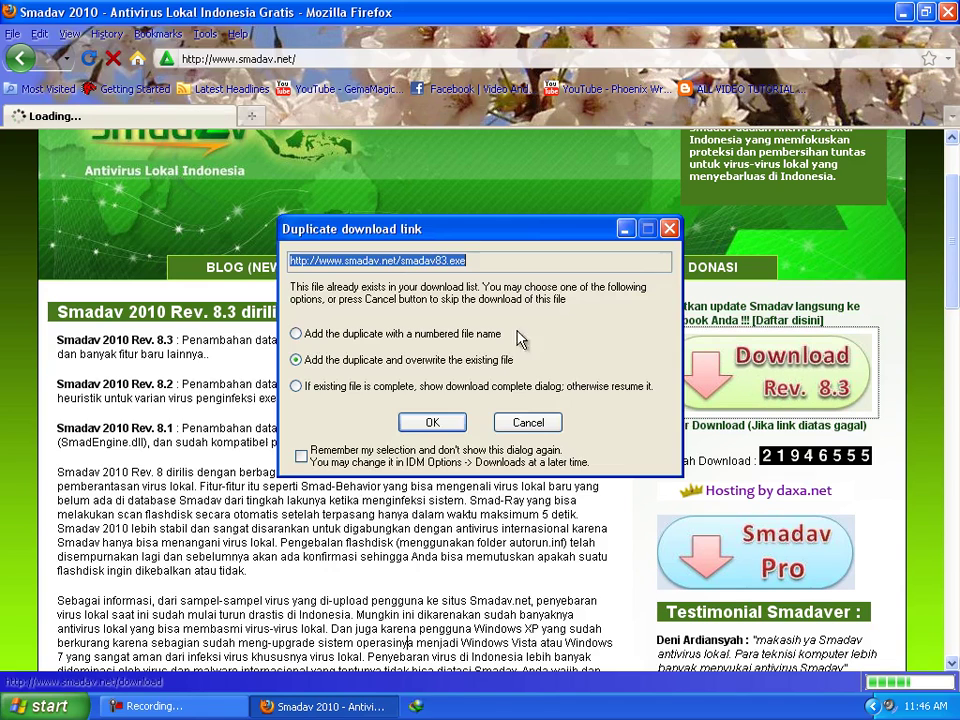
{"action": "left_click", "coordinate": [670, 229]}
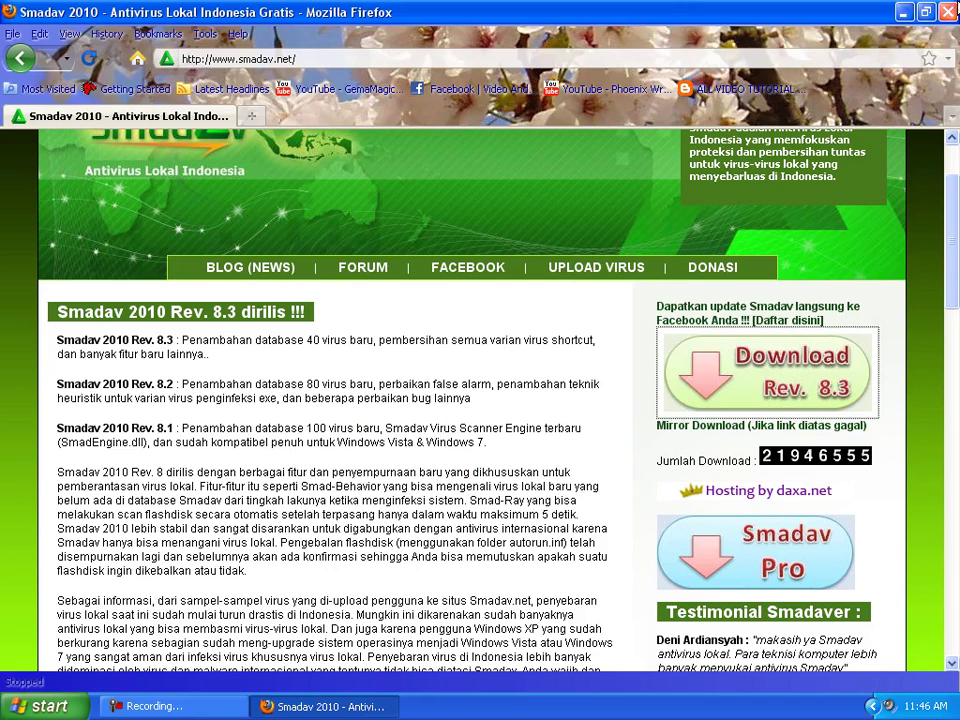
{"action": "key", "text": "alt+F4"}
Step: Launch the smadav83 installer from the desktop, look through its terms and close it without accepting
{"action": "left_click", "coordinate": [40, 258]}
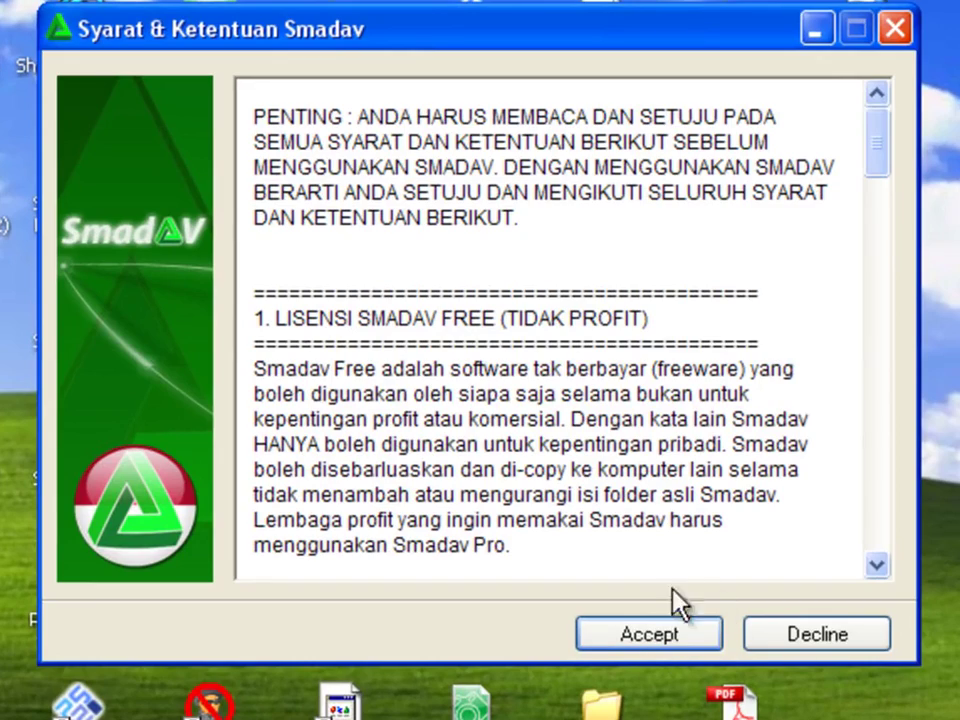
{"action": "left_click_drag", "start_coordinate": [878, 165], "coordinate": [580, 278]}
{"action": "left_click", "coordinate": [896, 30]}
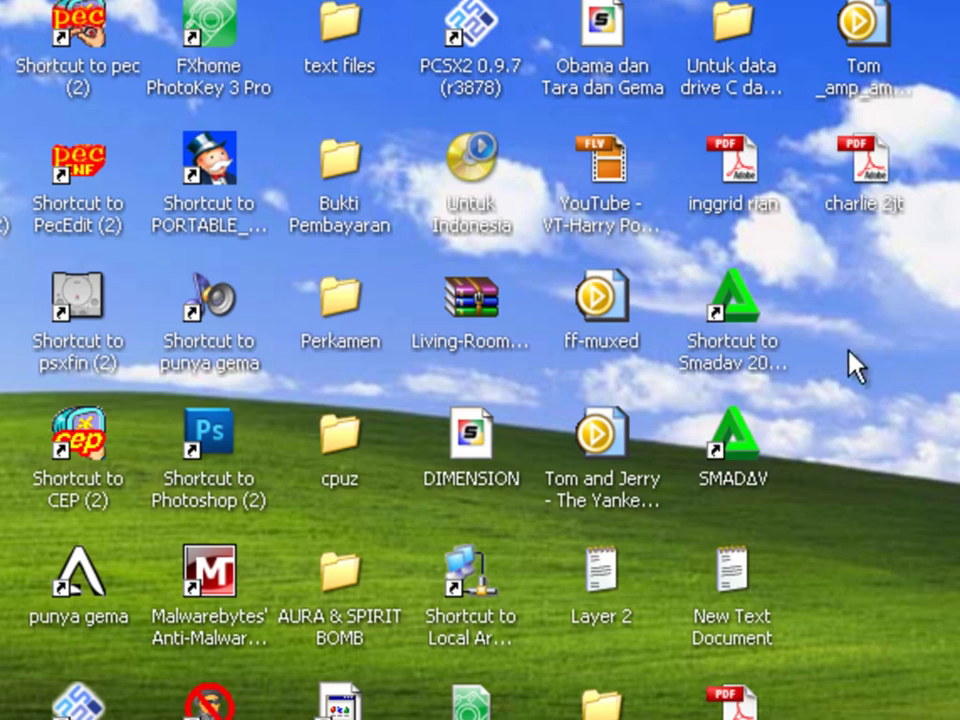
Step: Launch Smadav 2010 and start a scan that also includes Computer Drive and the Deep registry area
{"action": "left_click", "coordinate": [753, 302]}
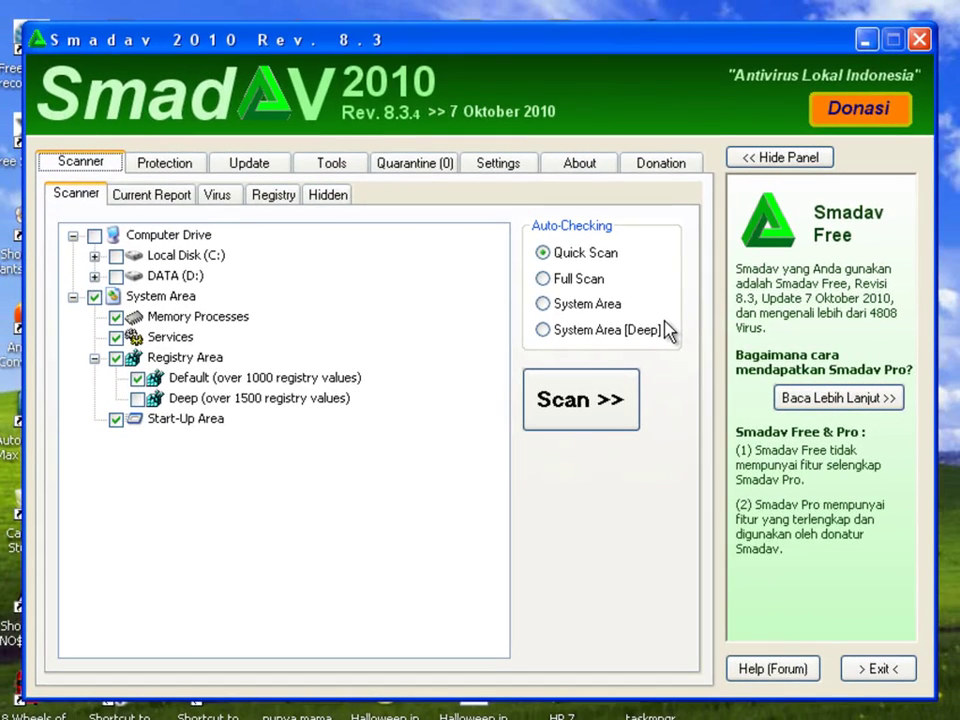
{"action": "left_click", "coordinate": [94, 235]}
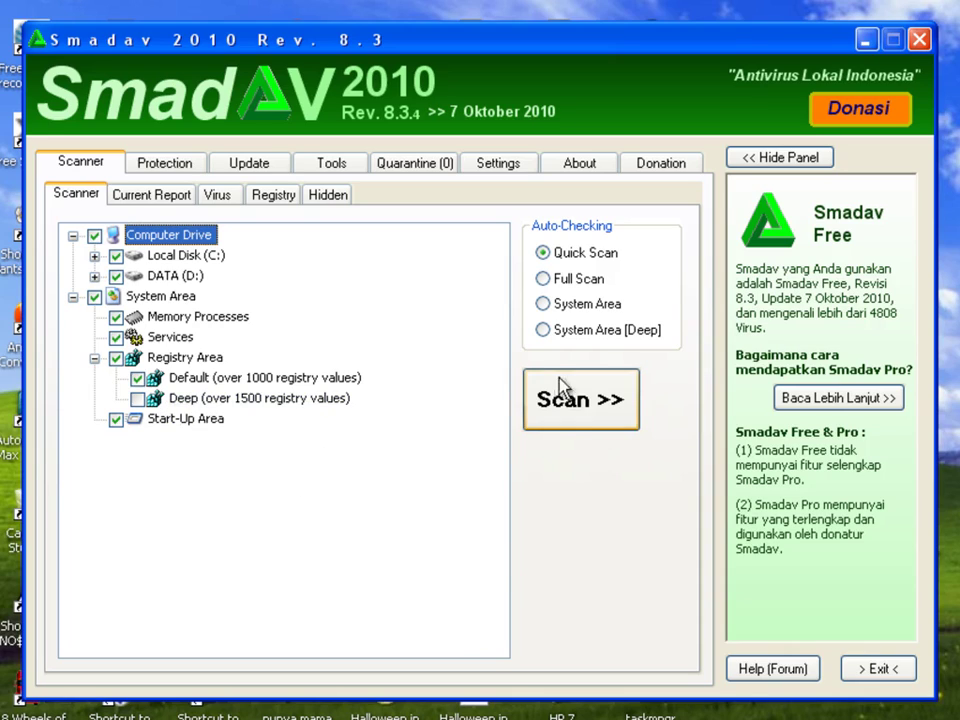
{"action": "left_click", "coordinate": [137, 399]}
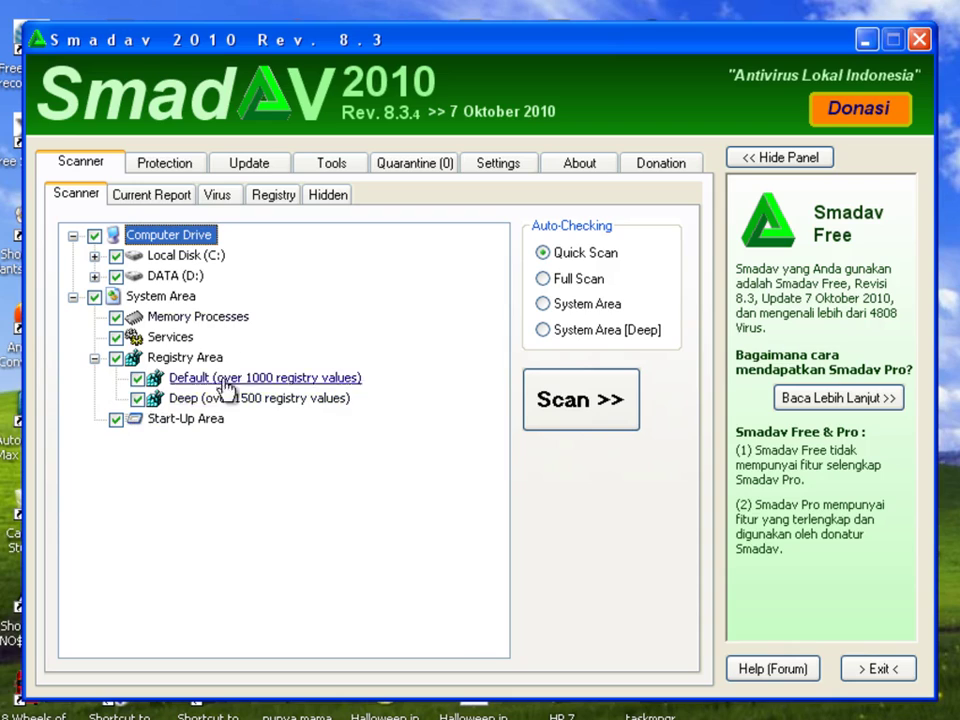
{"action": "left_click", "coordinate": [581, 412]}
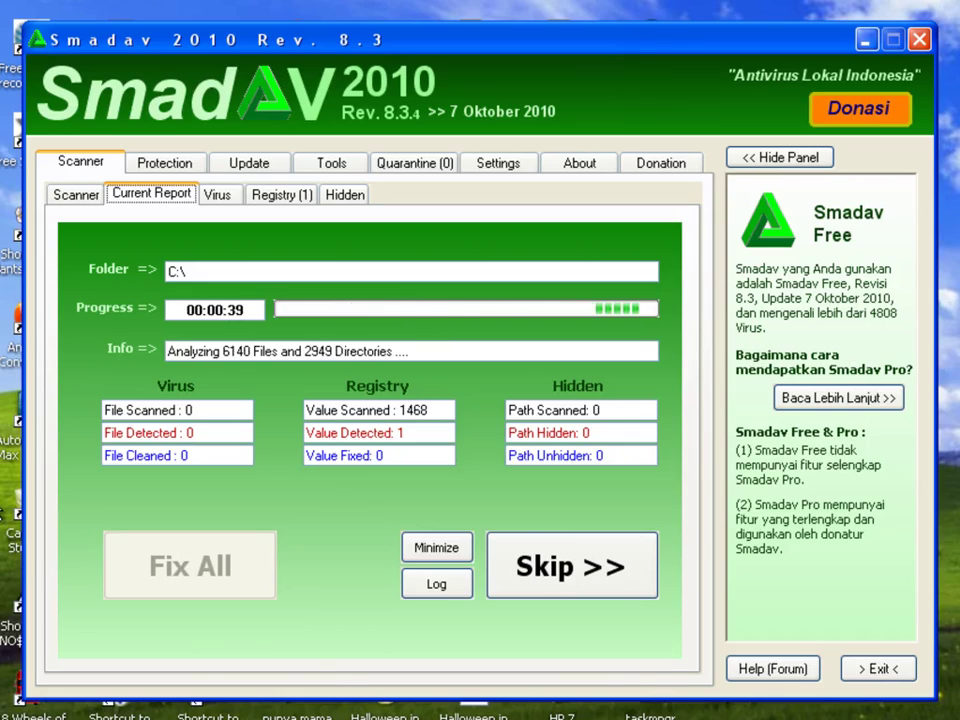
Step: Check the running processes in Windows Task Manager during the scan and close it
{"action": "key", "text": "ctrl+shift+Escape"}
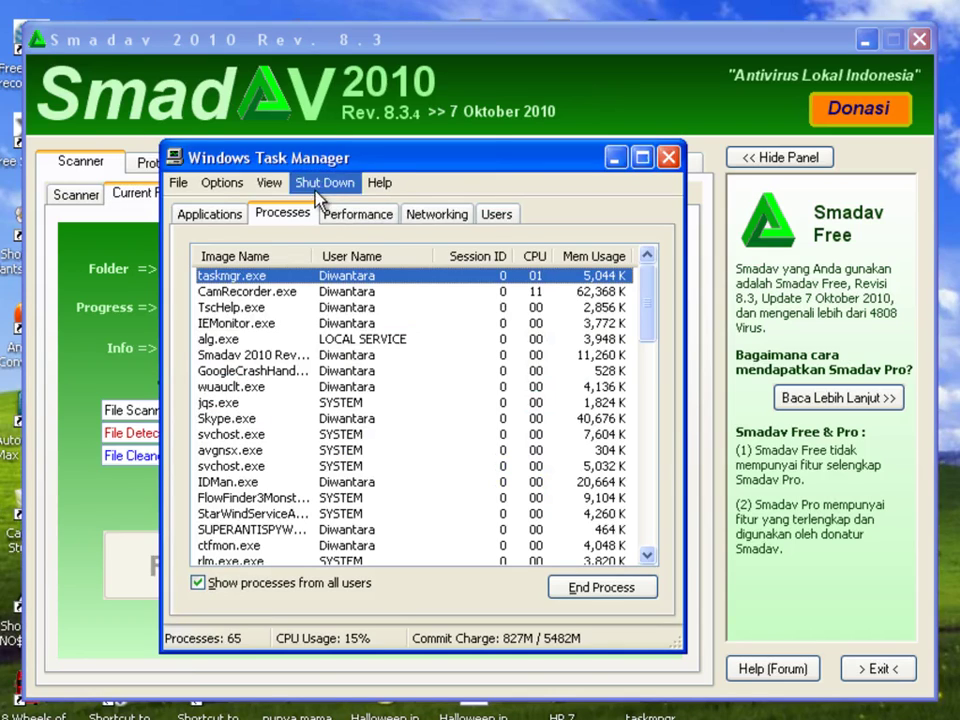
{"action": "left_click", "coordinate": [668, 158]}
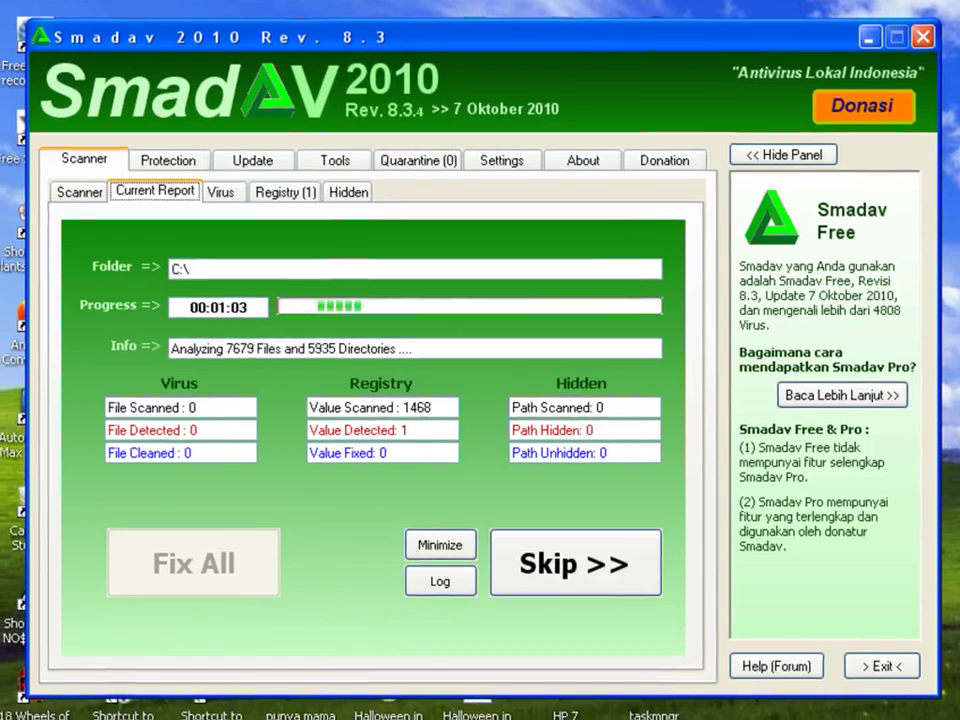
Step: Launch Mozilla Firefox while the scan is running and minimize the Smadav window
{"action": "left_click", "coordinate": [30, 712]}
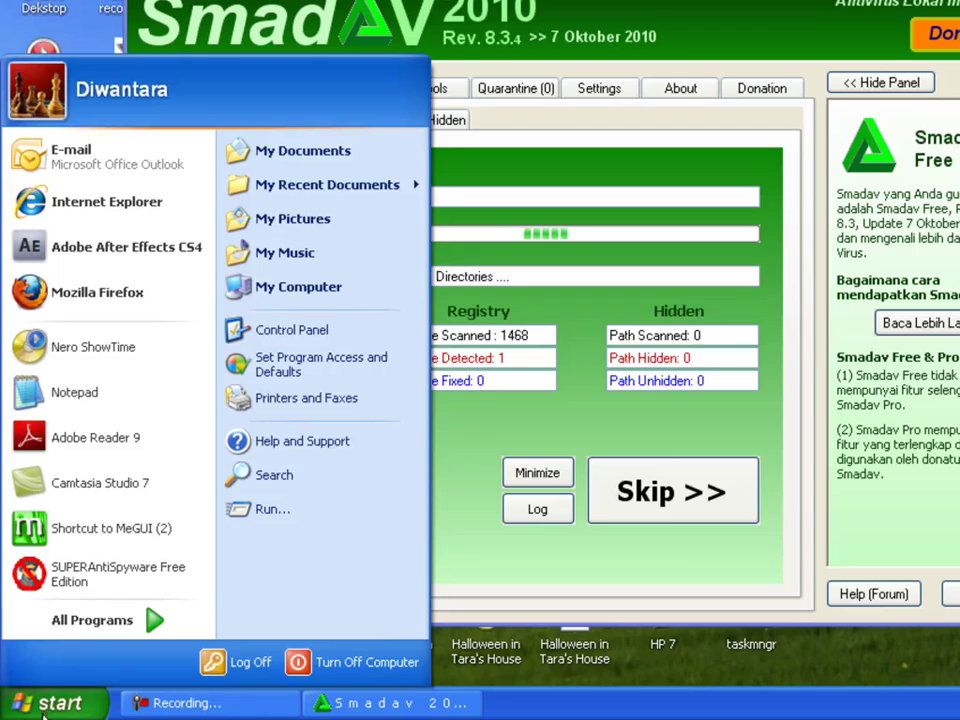
{"action": "left_click_drag", "start_coordinate": [43, 300], "coordinate": [522, 222]}
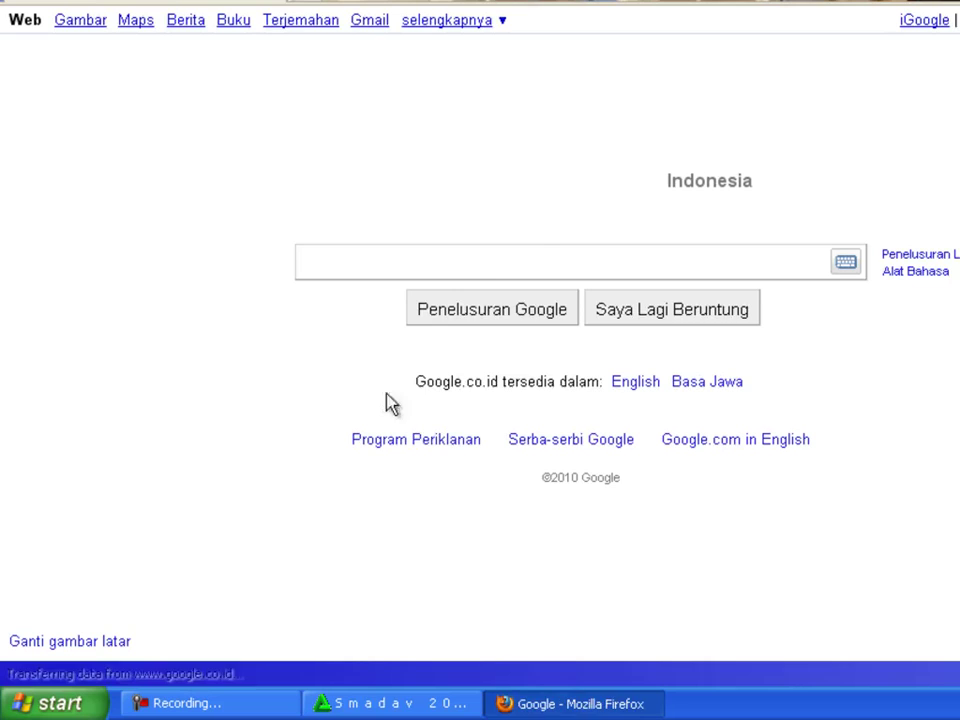
{"action": "left_click", "coordinate": [405, 706]}
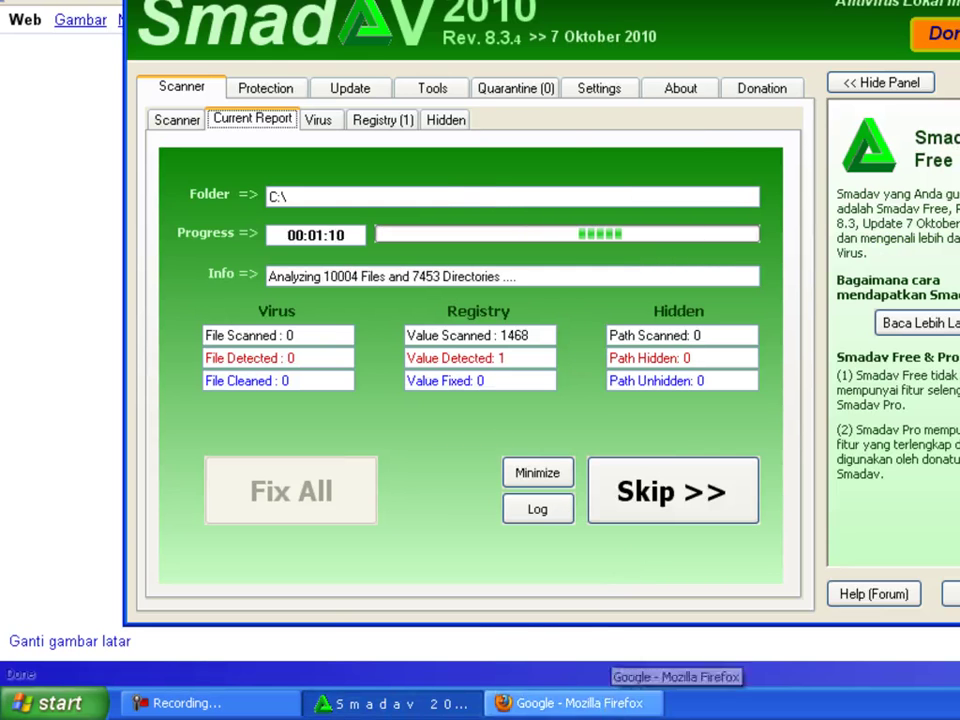
{"action": "left_click", "coordinate": [537, 472]}
Step: Open My Computer during the scan and select Local Disk (C:)
{"action": "left_click", "coordinate": [60, 703]}
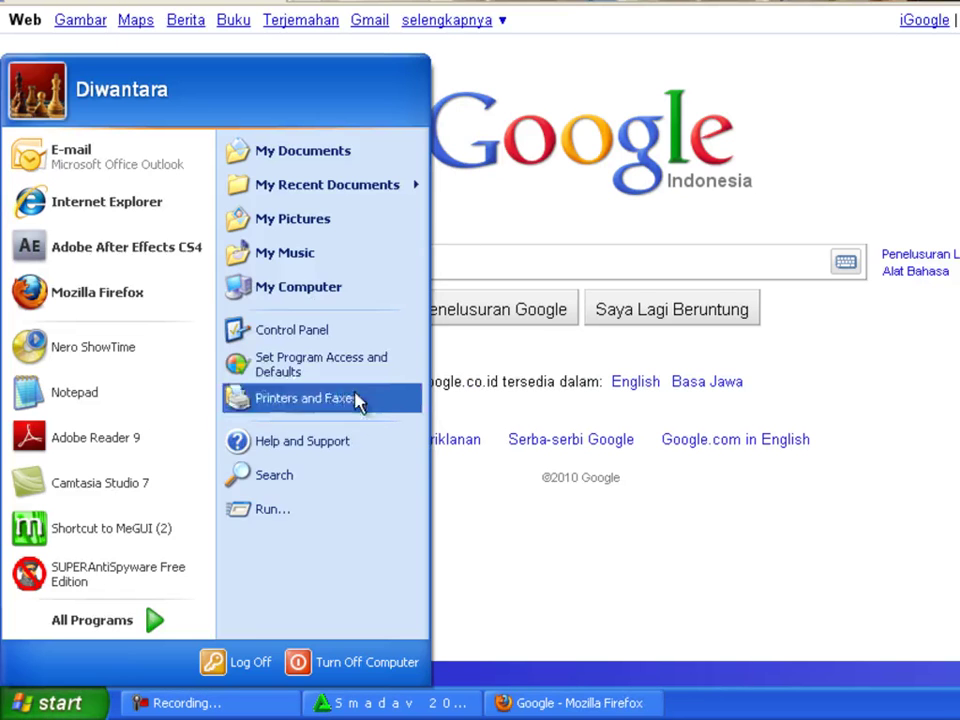
{"action": "left_click", "coordinate": [388, 289]}
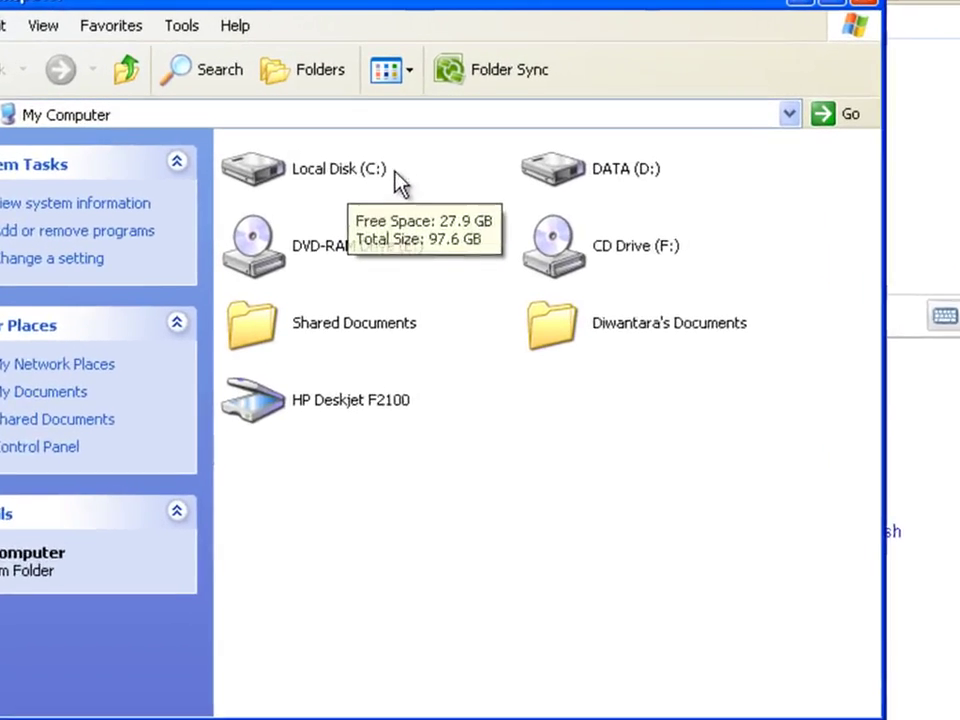
{"action": "left_click", "coordinate": [362, 145]}
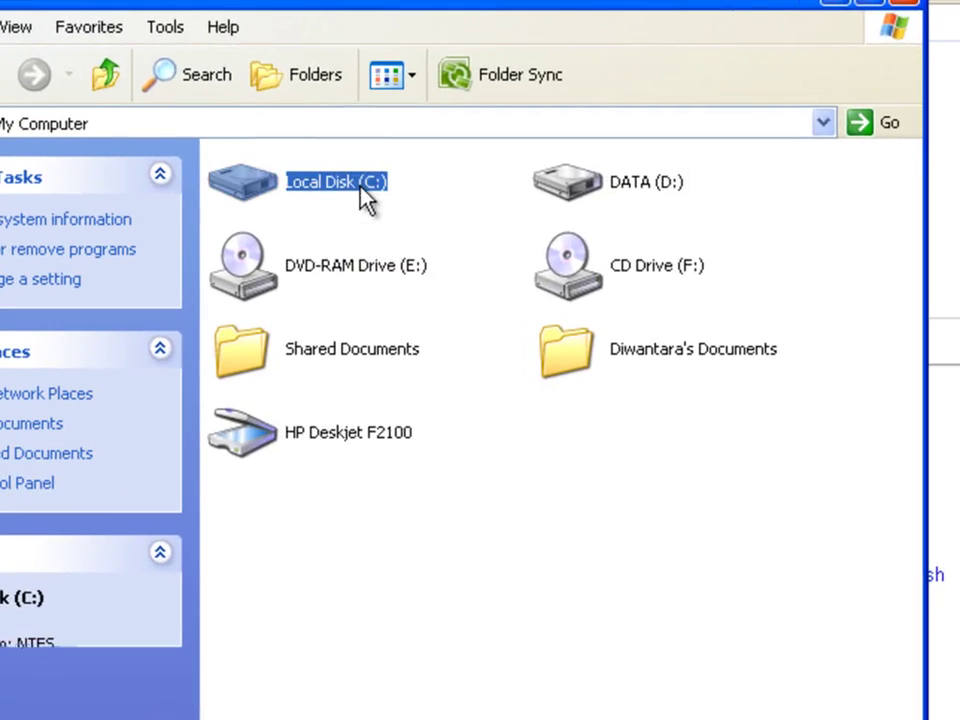
{"action": "left_click", "coordinate": [645, 190]}
{"action": "left_click", "coordinate": [300, 188]}
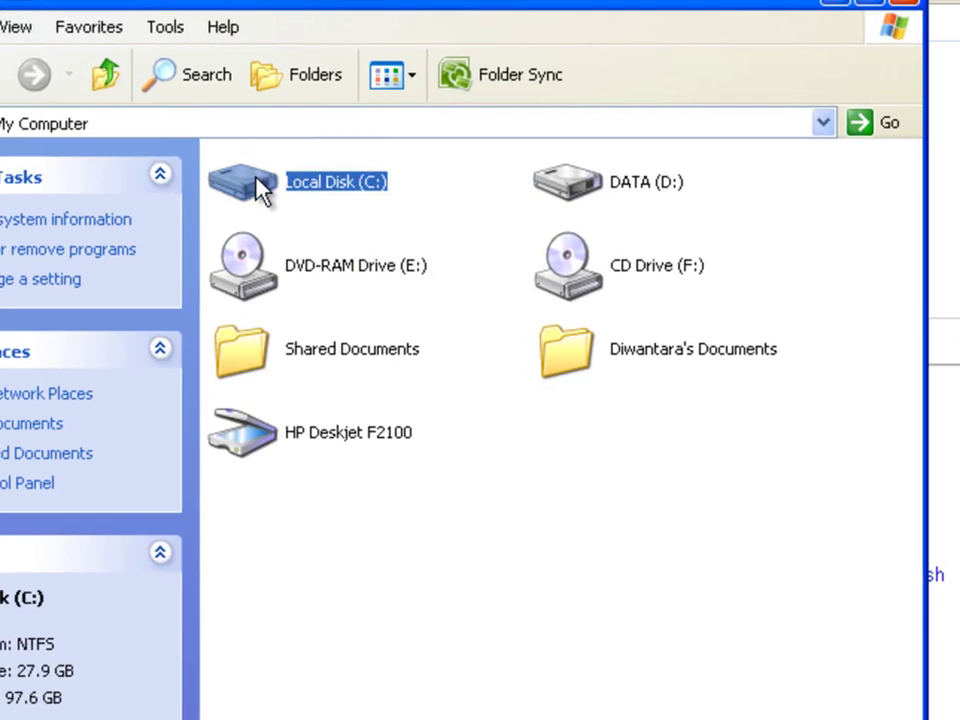
Step: View the contents of Local Disk (C:) with both Open and Explore, and close the Explore window
{"action": "double_click", "coordinate": [260, 190]}
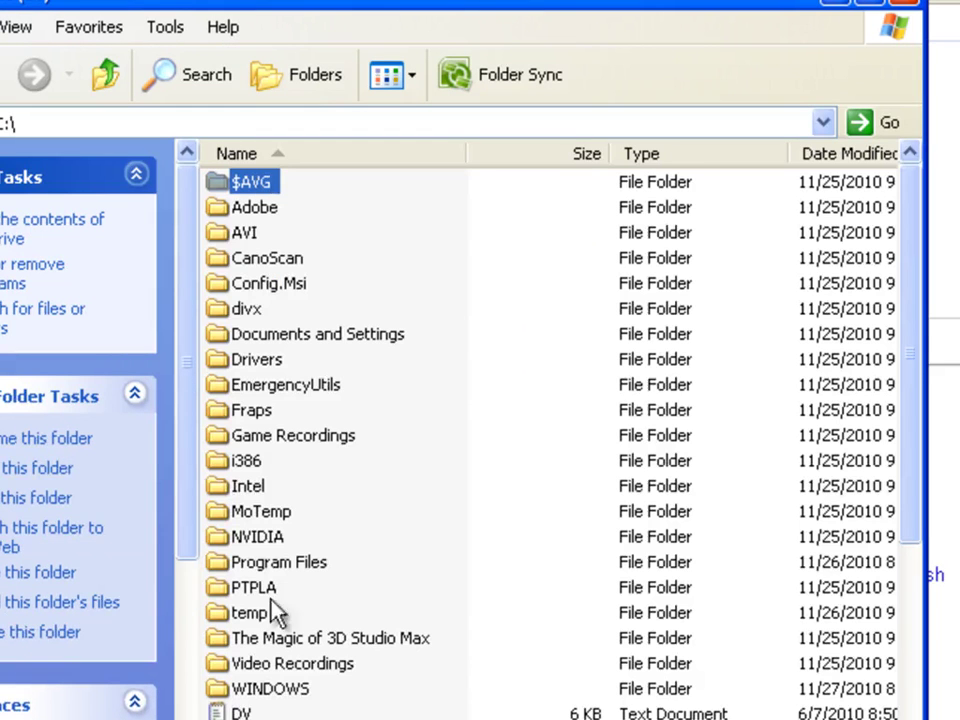
{"action": "left_click", "coordinate": [103, 73]}
{"action": "left_click", "coordinate": [306, 186]}
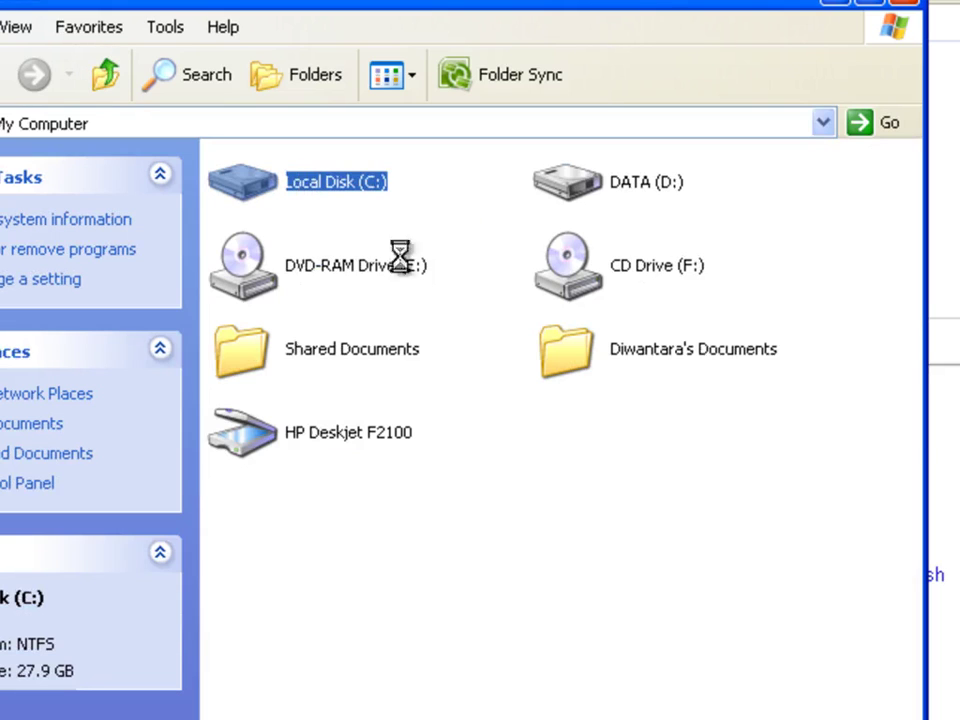
{"action": "right_click", "coordinate": [310, 182]}
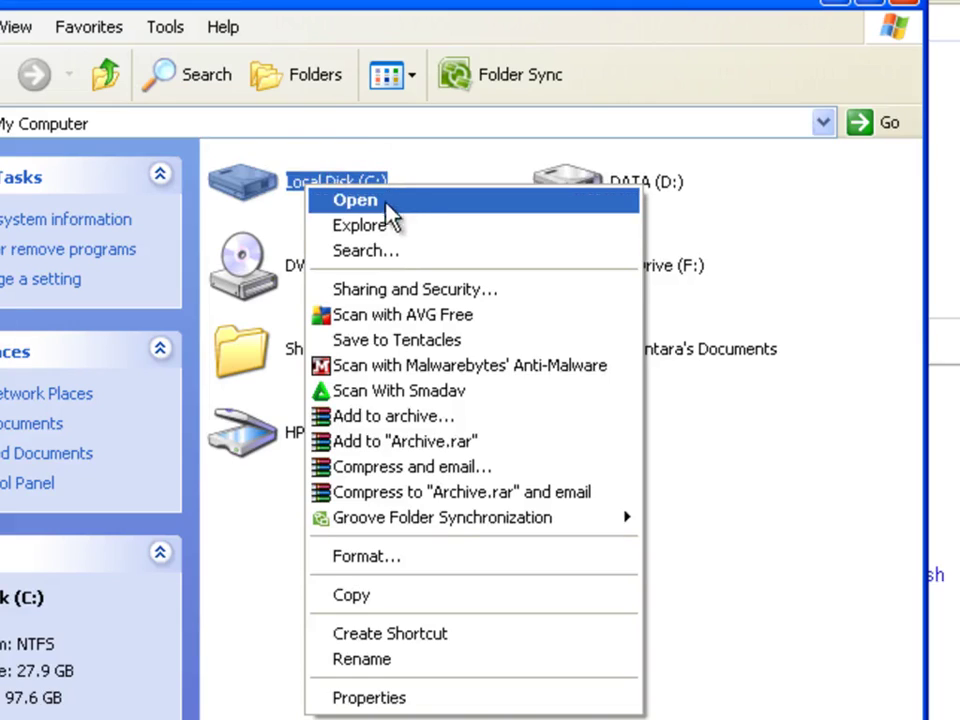
{"action": "left_click", "coordinate": [367, 226]}
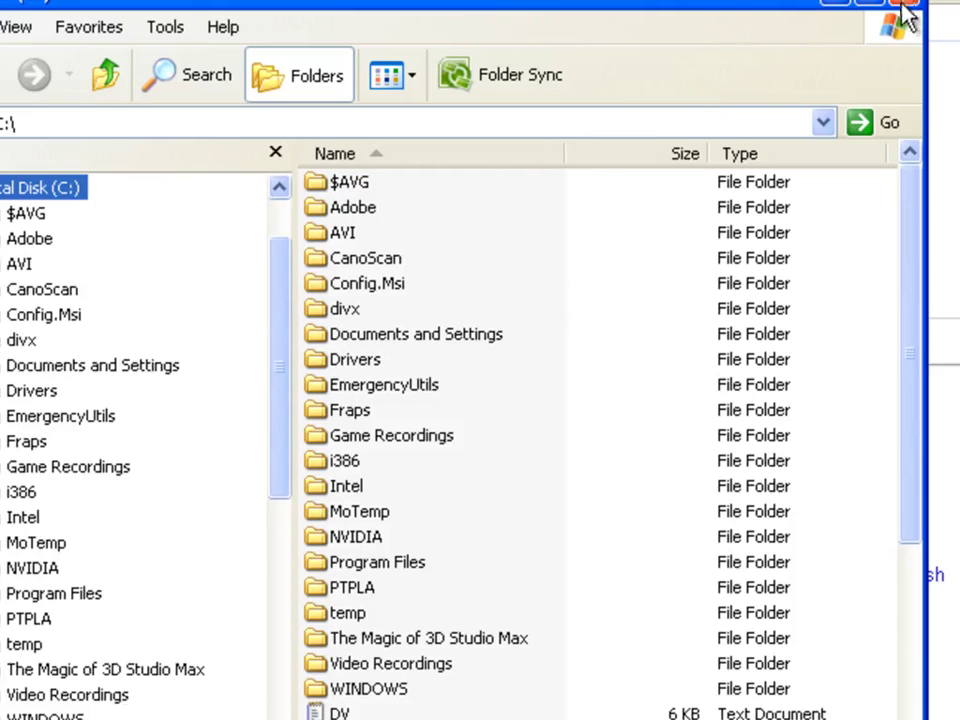
{"action": "left_click", "coordinate": [909, 8]}
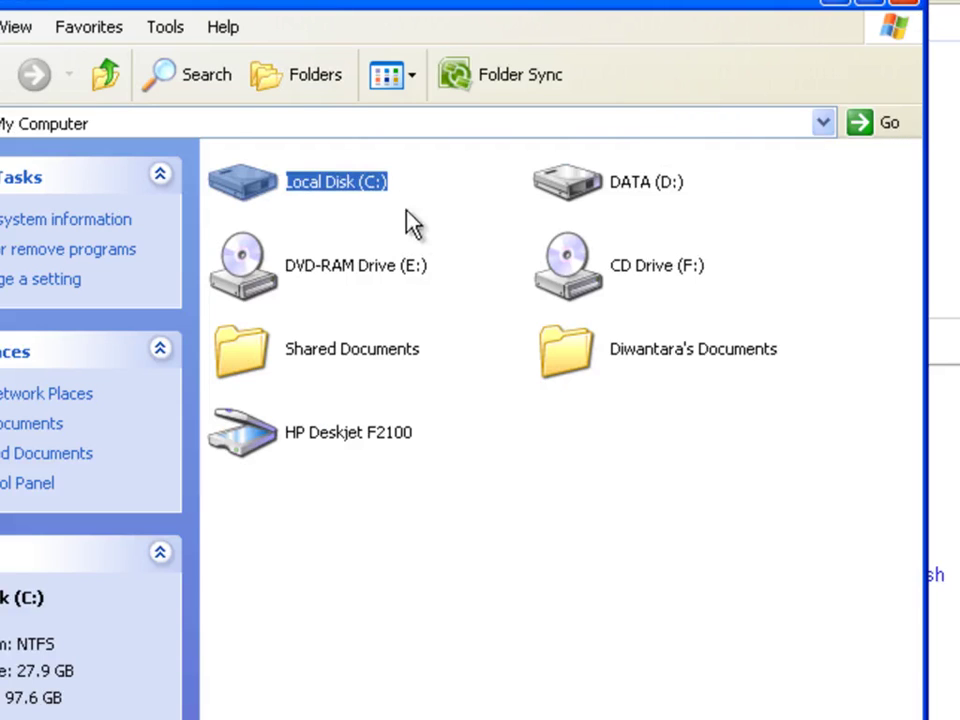
{"action": "left_click", "coordinate": [446, 210]}
{"action": "left_click", "coordinate": [326, 184]}
{"action": "left_click", "coordinate": [283, 186]}
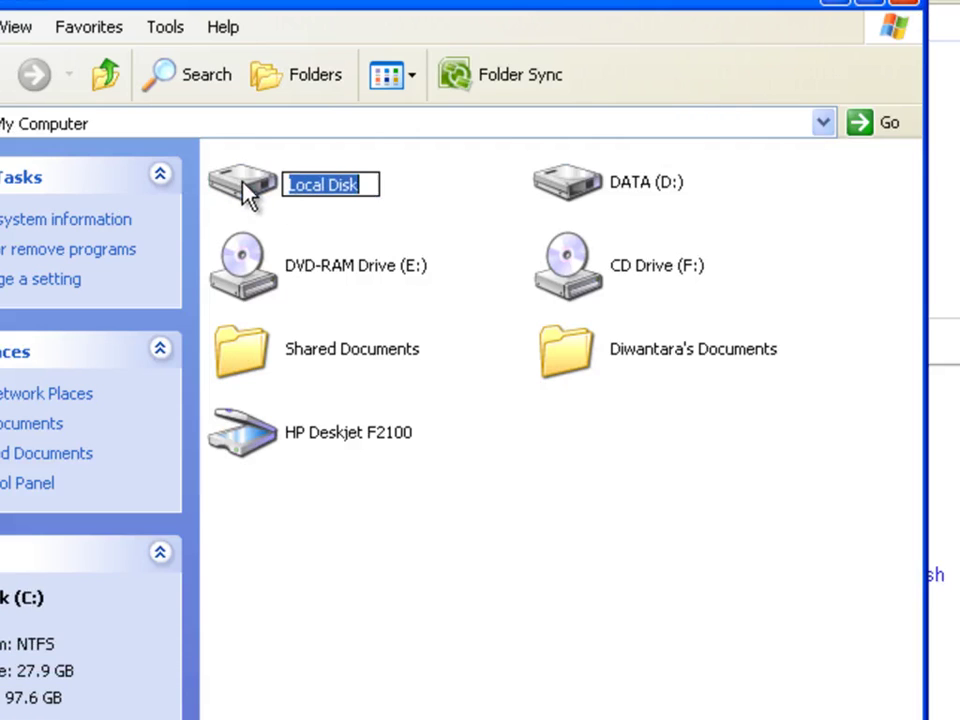
{"action": "left_click", "coordinate": [334, 201]}
Step: Check that the DATA (D:) and Local Disk (C:) drives open from My Computer, and close the window
{"action": "left_click", "coordinate": [555, 192]}
{"action": "double_click", "coordinate": [553, 190]}
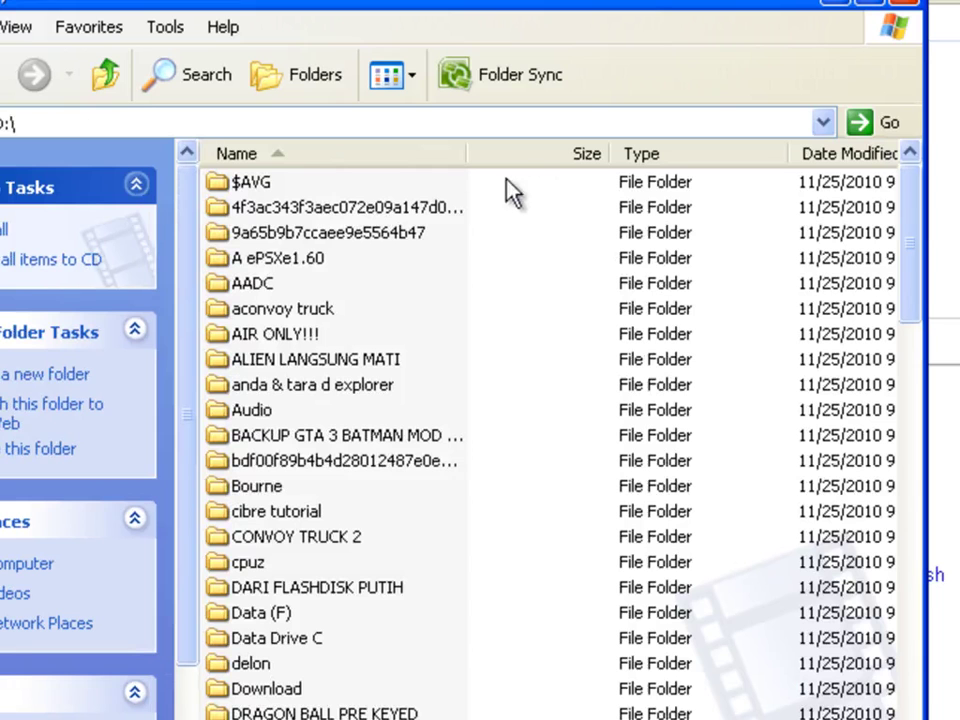
{"action": "left_click", "coordinate": [105, 74]}
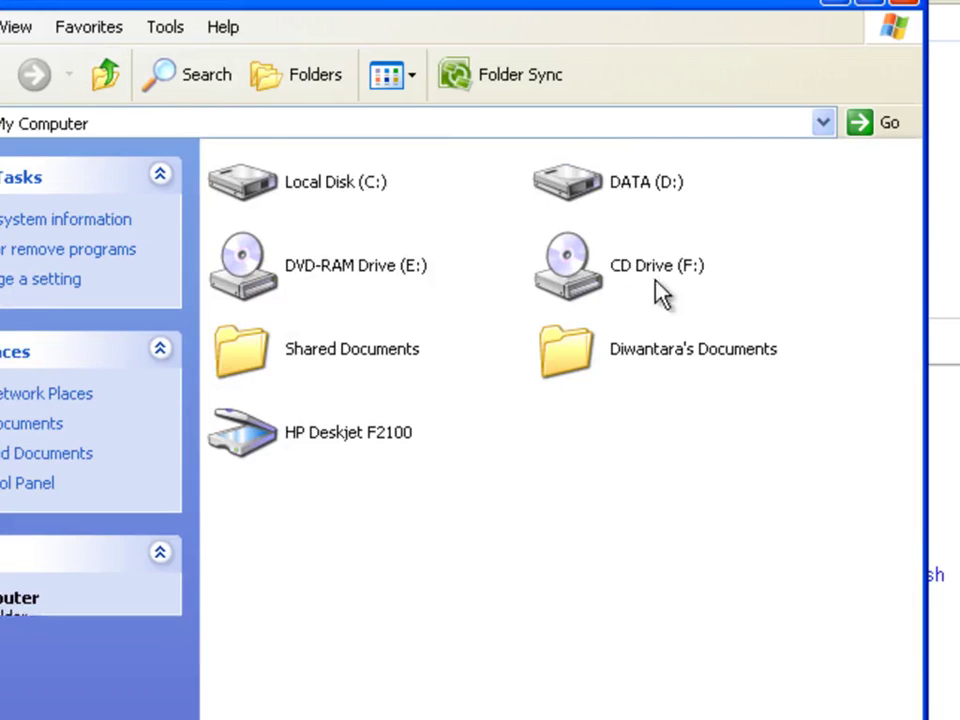
{"action": "double_click", "coordinate": [261, 193]}
{"action": "left_click", "coordinate": [105, 74]}
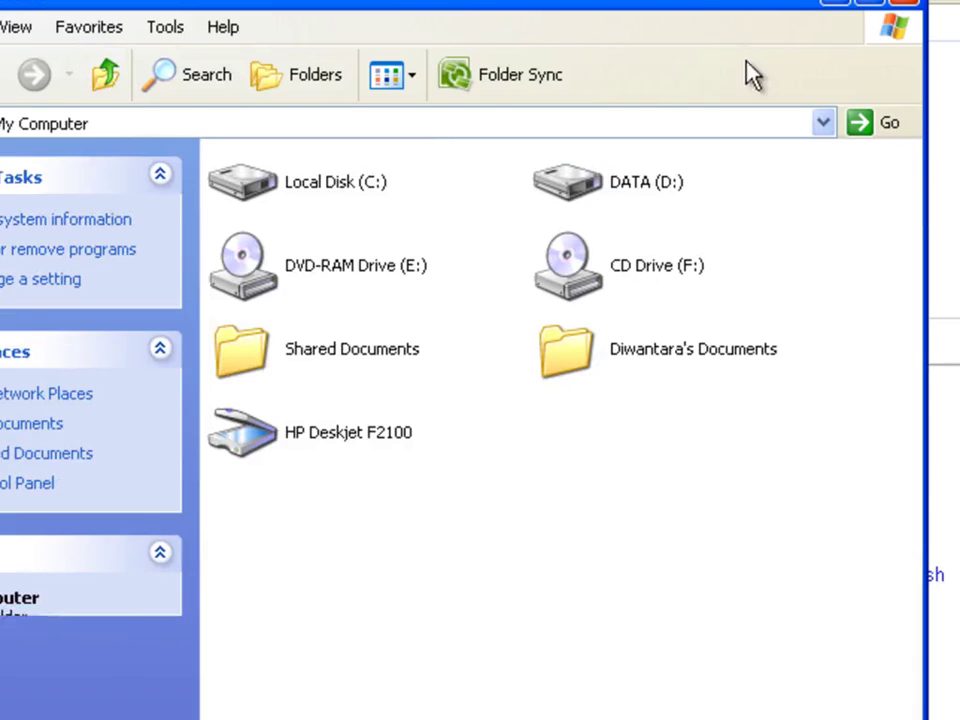
{"action": "left_click", "coordinate": [903, 3]}
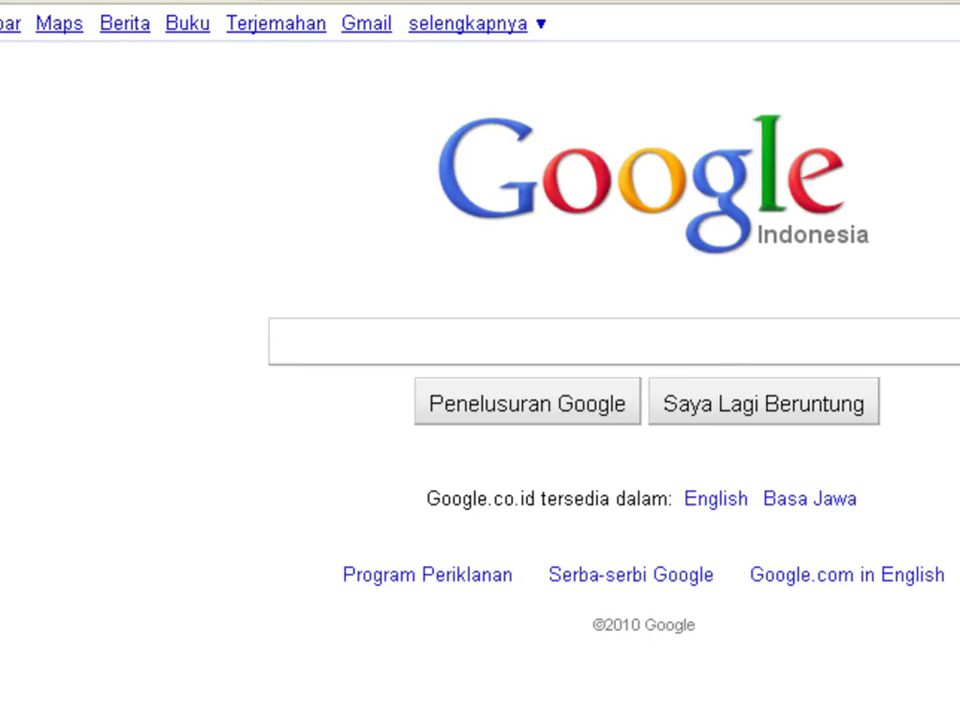
Step: Show the desktop and view Flash_Disinfector in the folder "Untuk data drive C dan D yang gak bisa dibuka"
{"action": "key", "text": "alt+Down"}
{"action": "key", "text": "Down"}
{"action": "key", "text": "Up"}
{"action": "key", "text": "Up"}
{"action": "key", "text": "Return"}
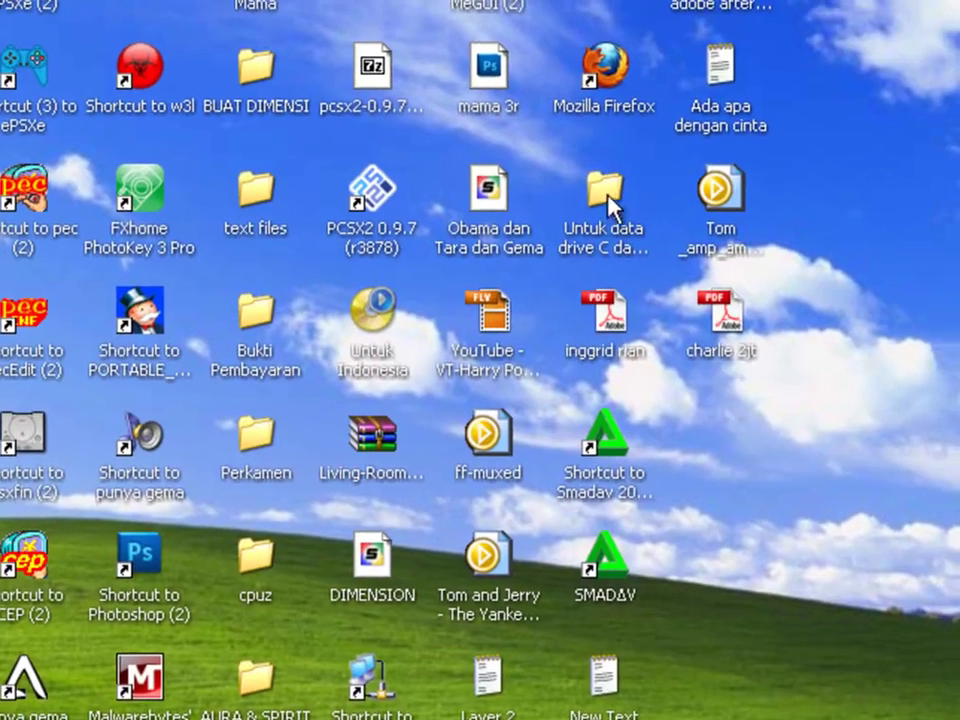
{"action": "double_click", "coordinate": [606, 195]}
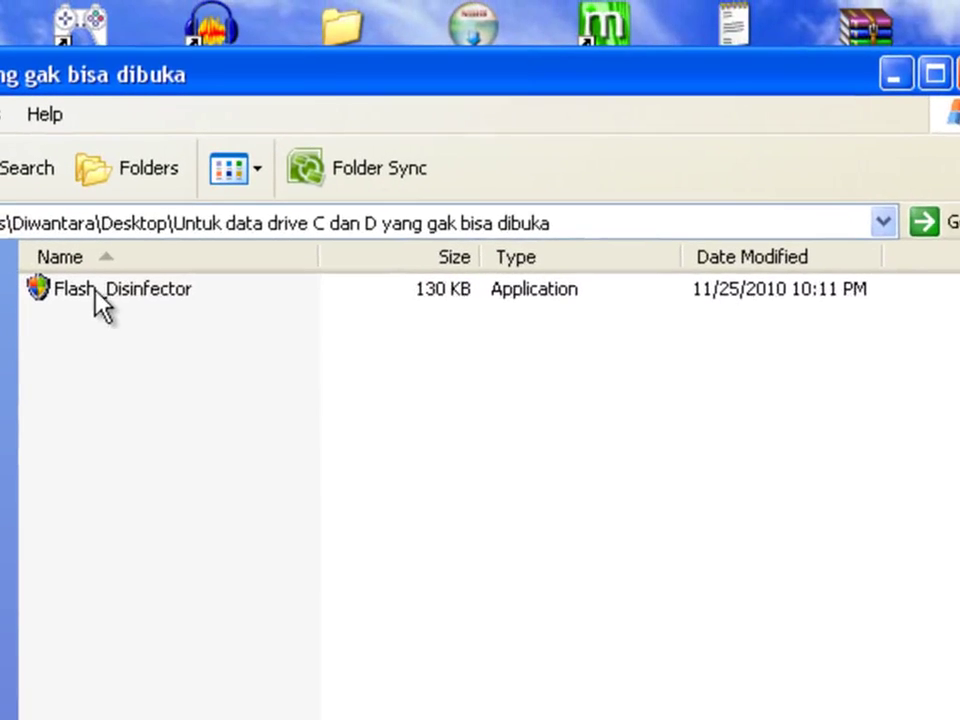
{"action": "mouse_move", "coordinate": [108, 300]}
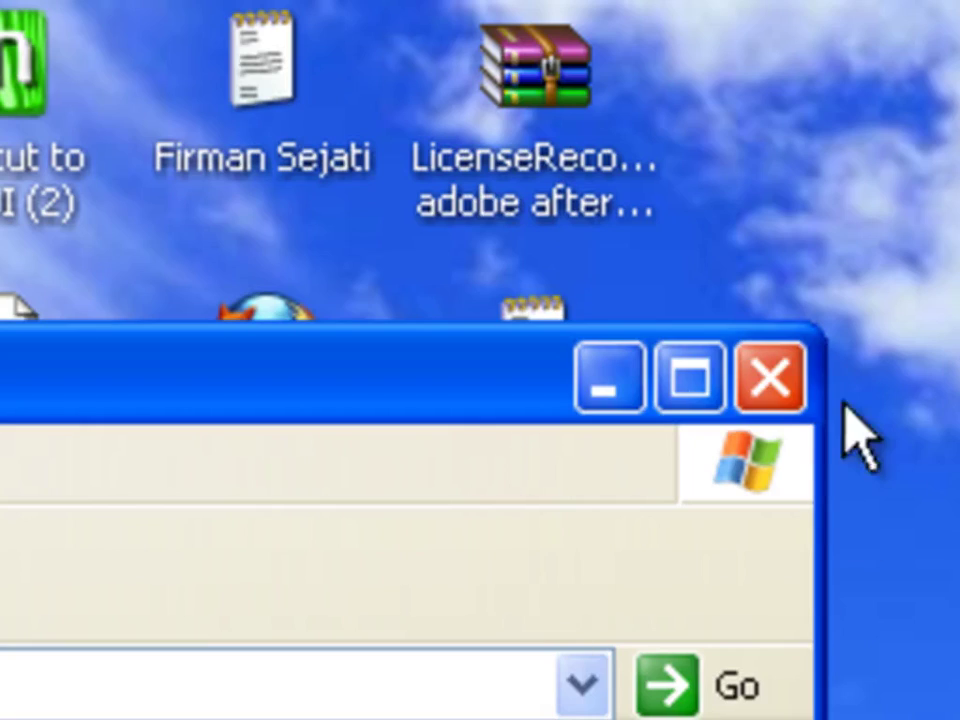
{"action": "key", "text": "super+d"}
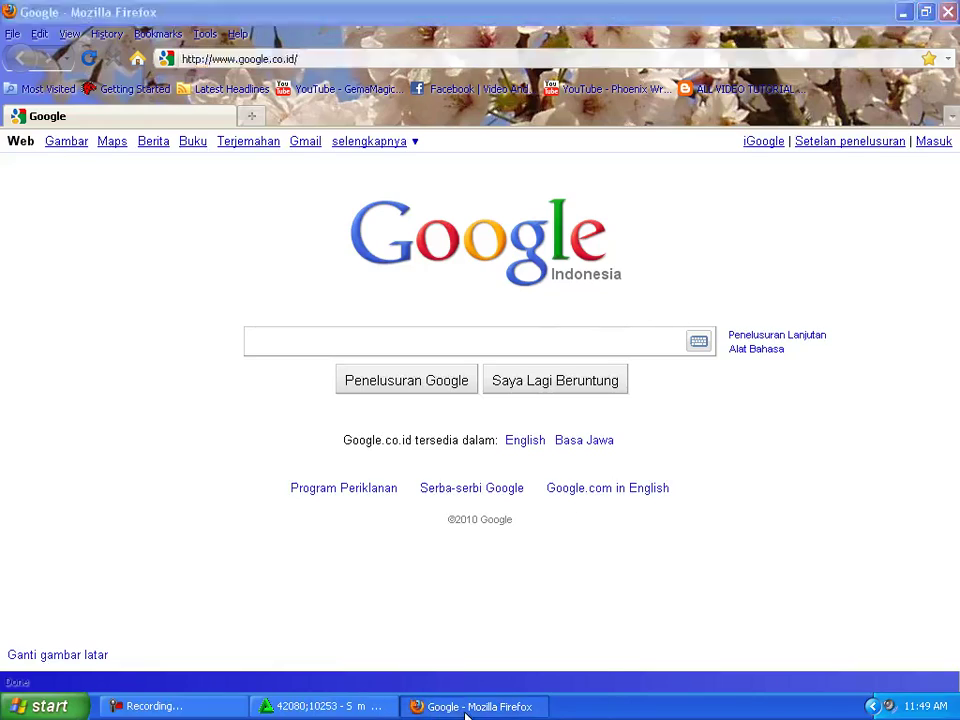
Step: Close Mozilla Firefox and restore the Smadav window with the running scan
{"action": "right_click", "coordinate": [470, 706]}
{"action": "left_click", "coordinate": [493, 698]}
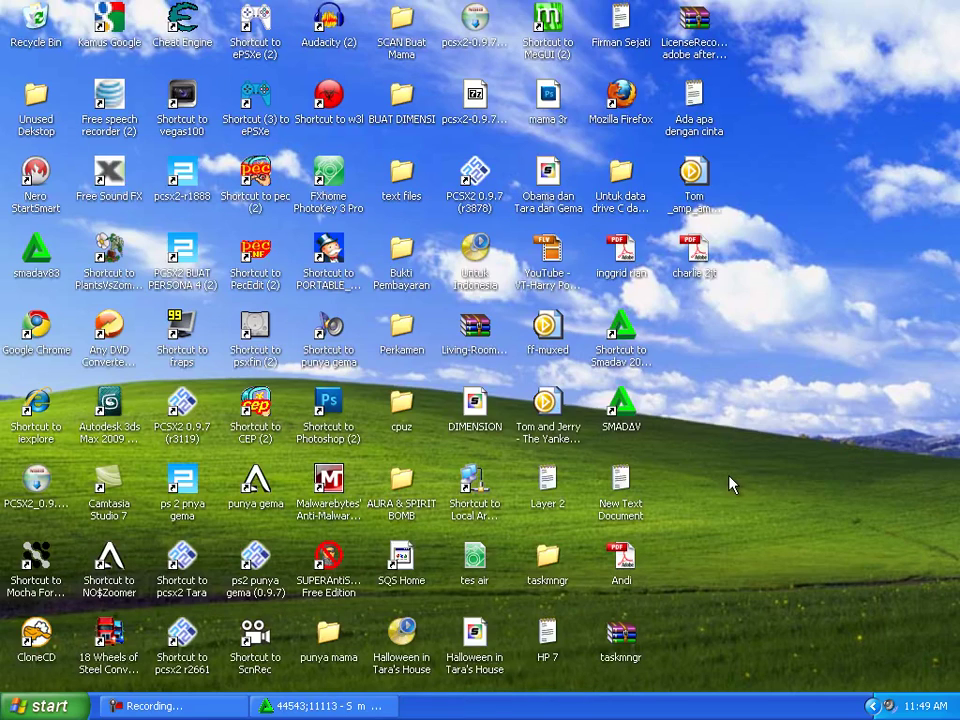
{"action": "left_click", "coordinate": [871, 710]}
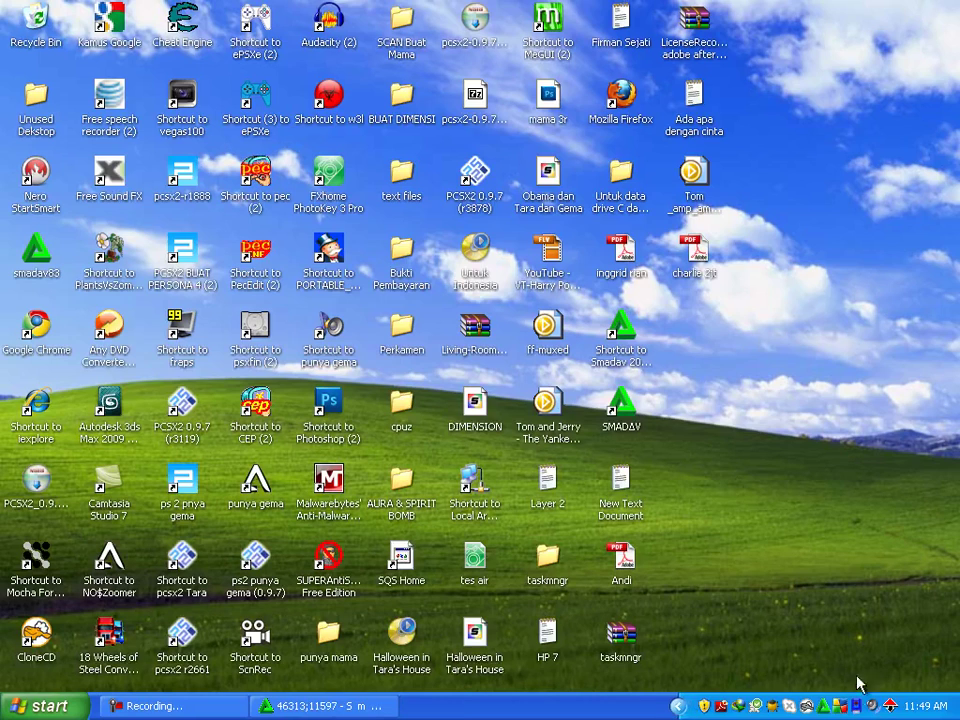
{"action": "left_click", "coordinate": [325, 706]}
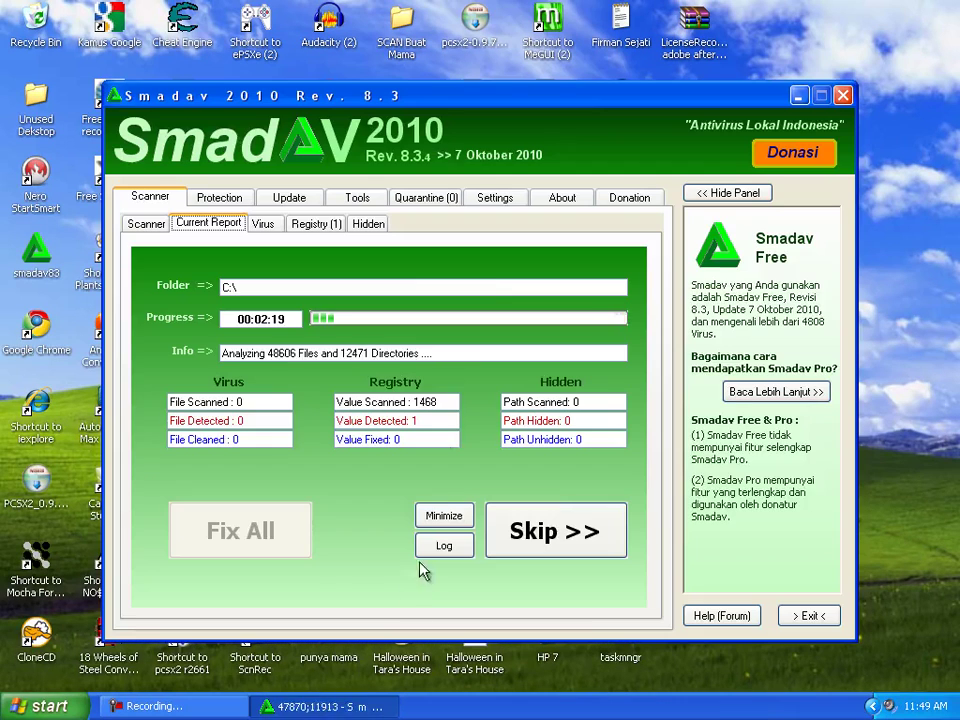
Step: Check the security component status in AVG Anti-Virus Free, close it, and shift the Smadav window slightly
{"action": "left_click", "coordinate": [878, 706]}
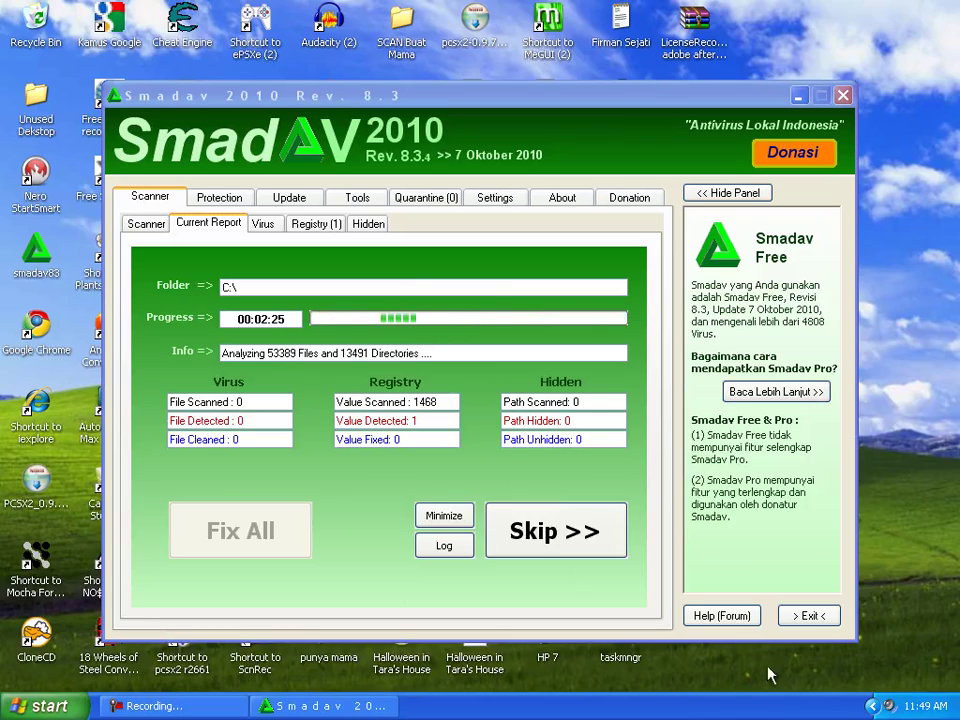
{"action": "left_click", "coordinate": [872, 706]}
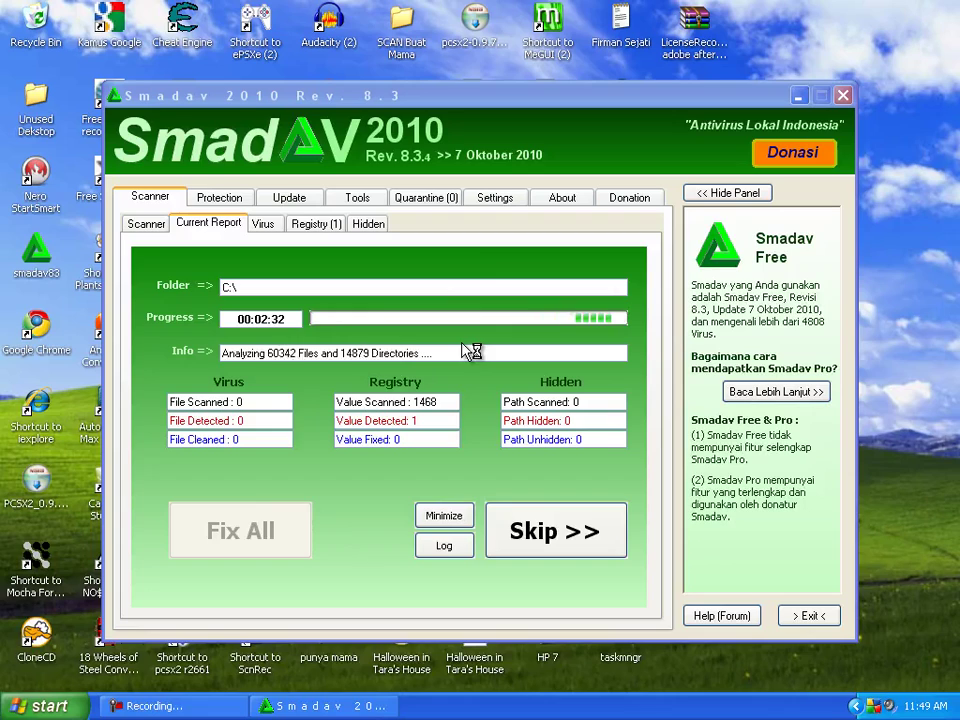
{"action": "double_click", "coordinate": [848, 706]}
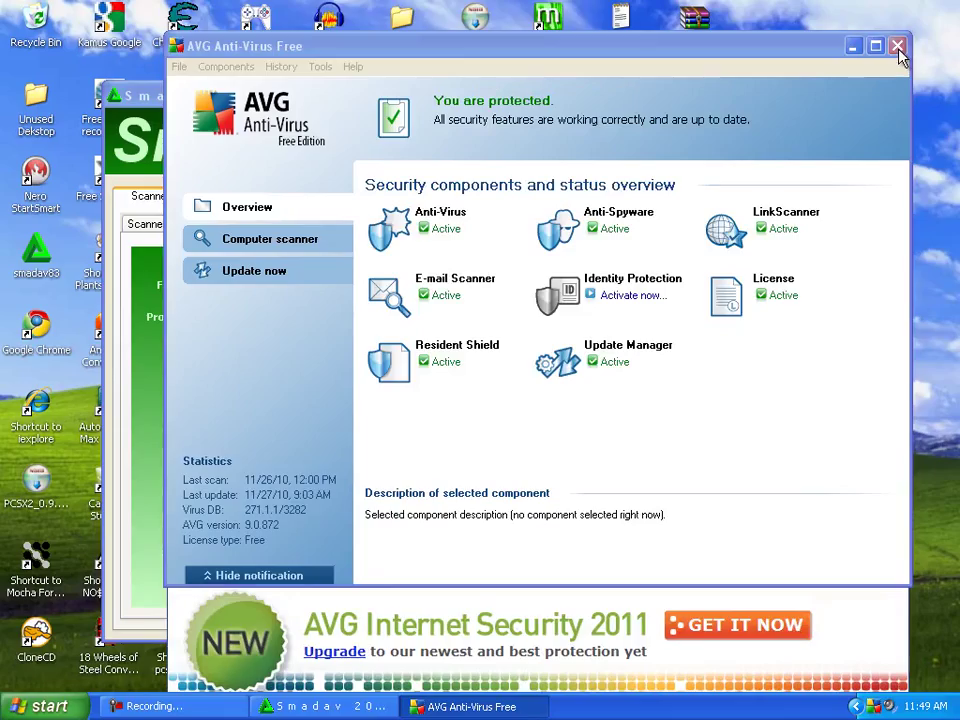
{"action": "left_click", "coordinate": [897, 47]}
{"action": "mouse_move", "coordinate": [527, 101]}
{"action": "left_mouse_down"}
{"action": "mouse_move", "coordinate": [538, 117]}
{"action": "mouse_move", "coordinate": [535, 93]}
{"action": "left_mouse_up"}
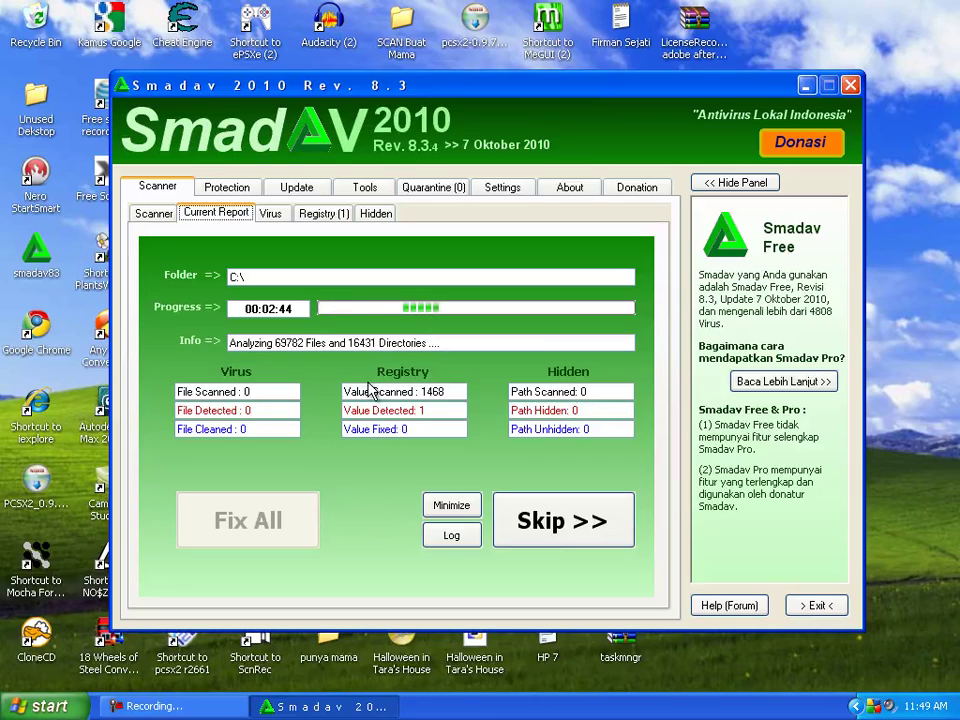